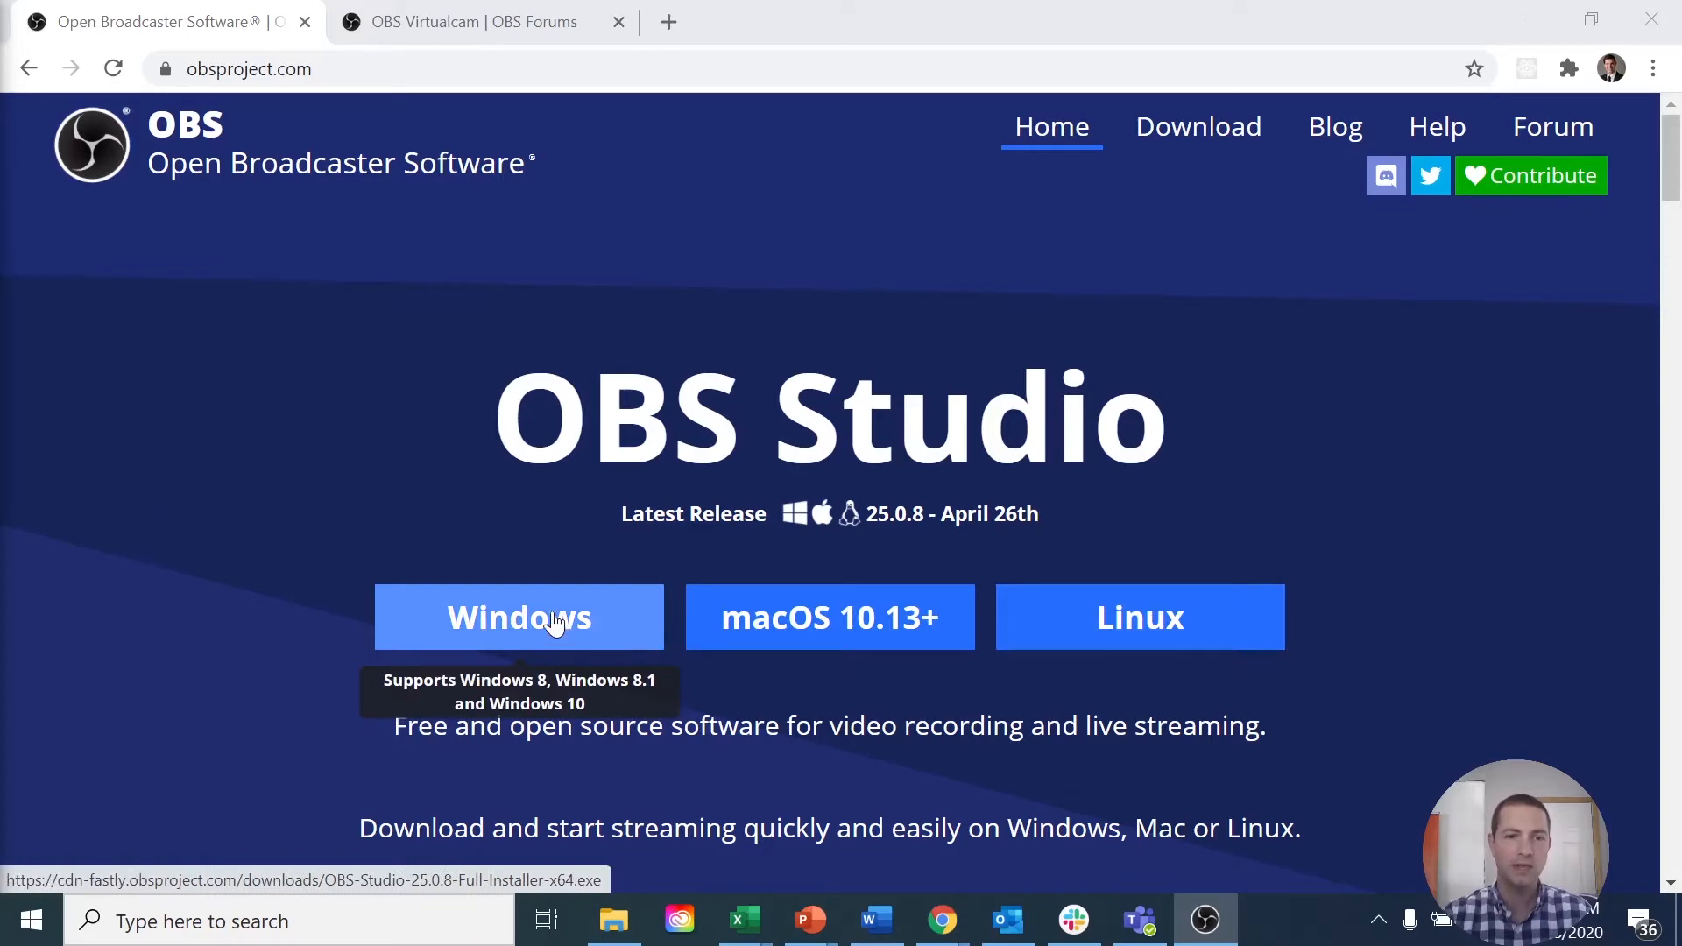
Download the OBS Virtualcam 2.0.5 plugin from the OBS forum and launch its installer.
left_click(554, 621)
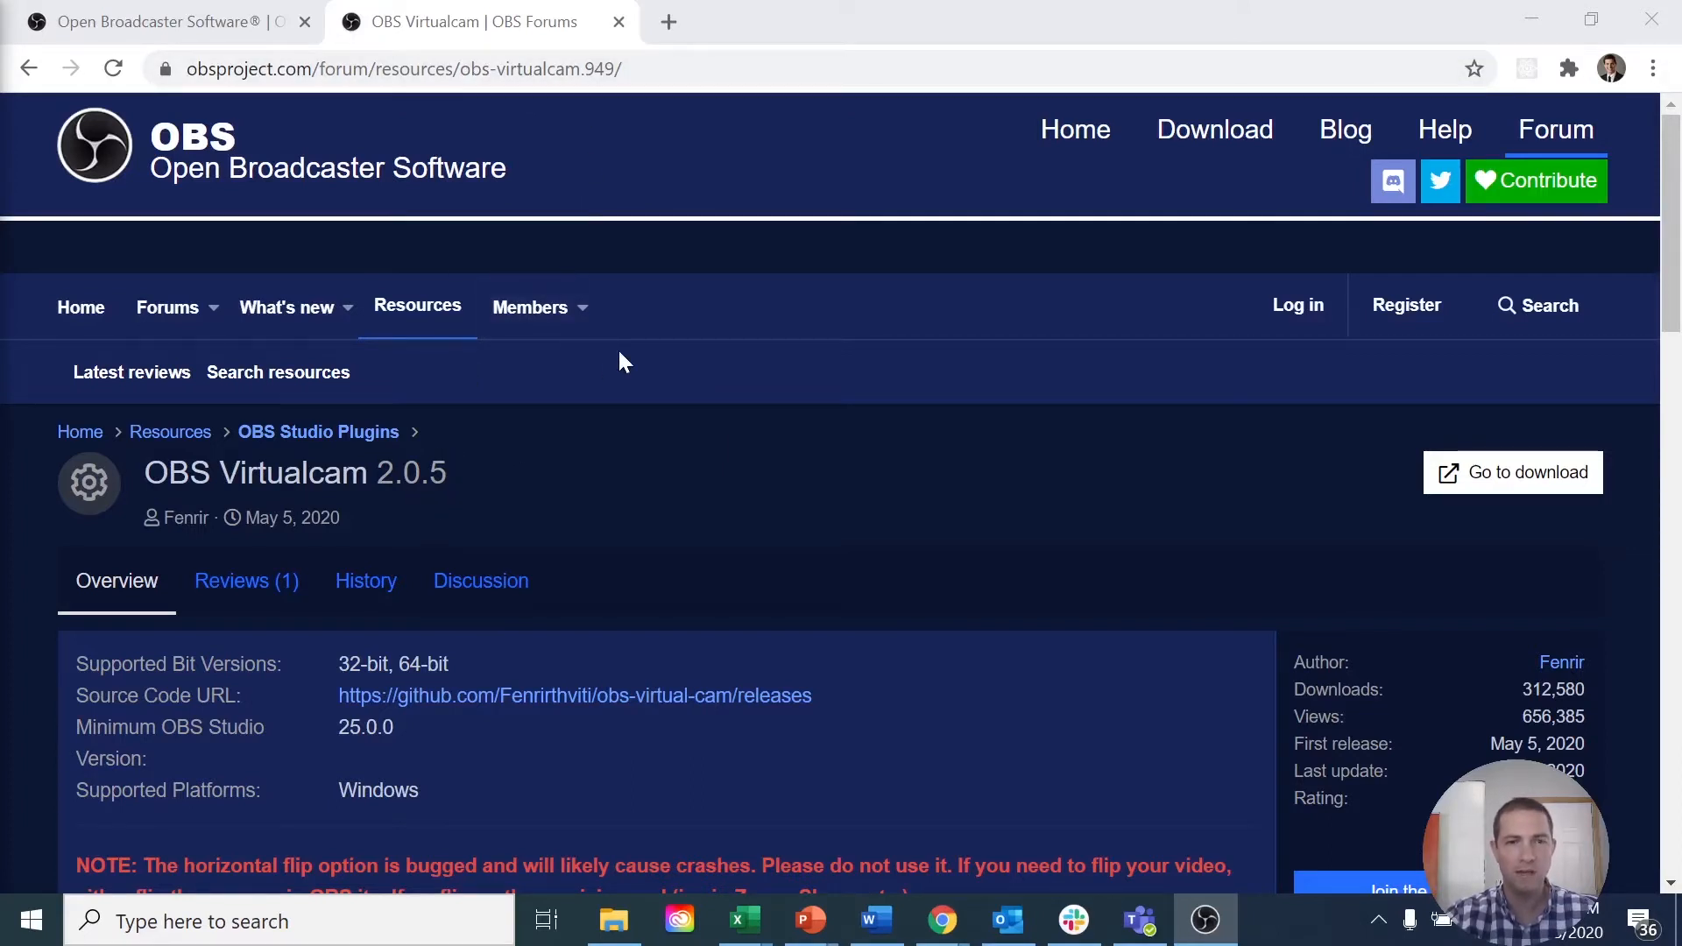
left_click(1516, 487)
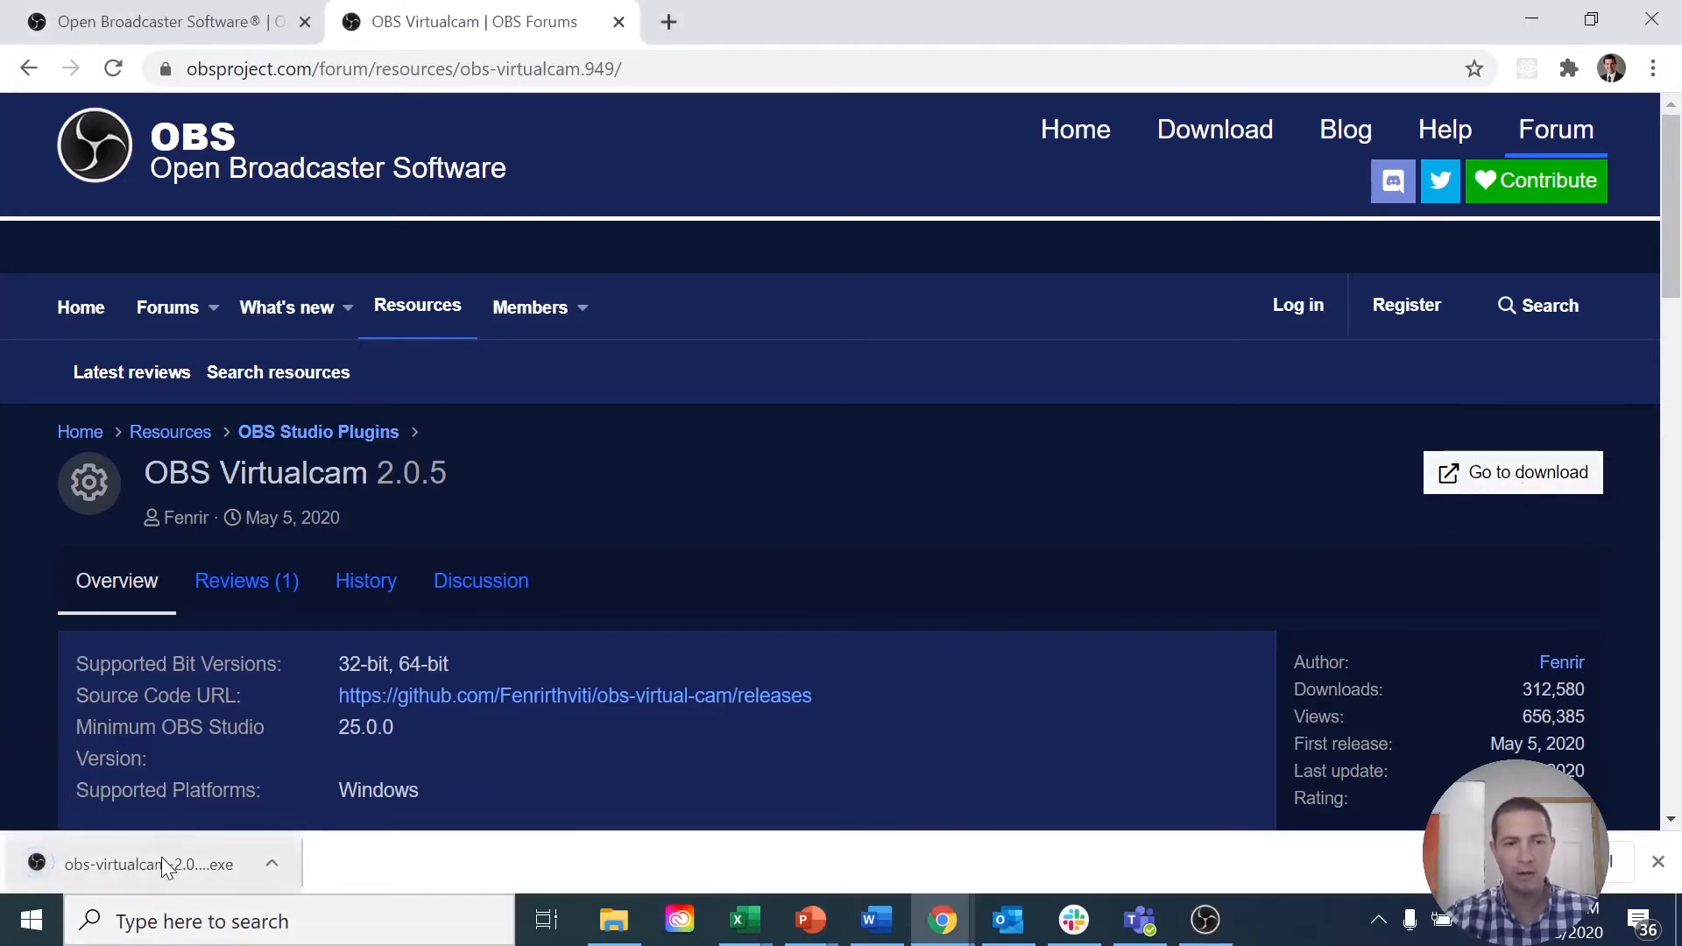
left_click(160, 867)
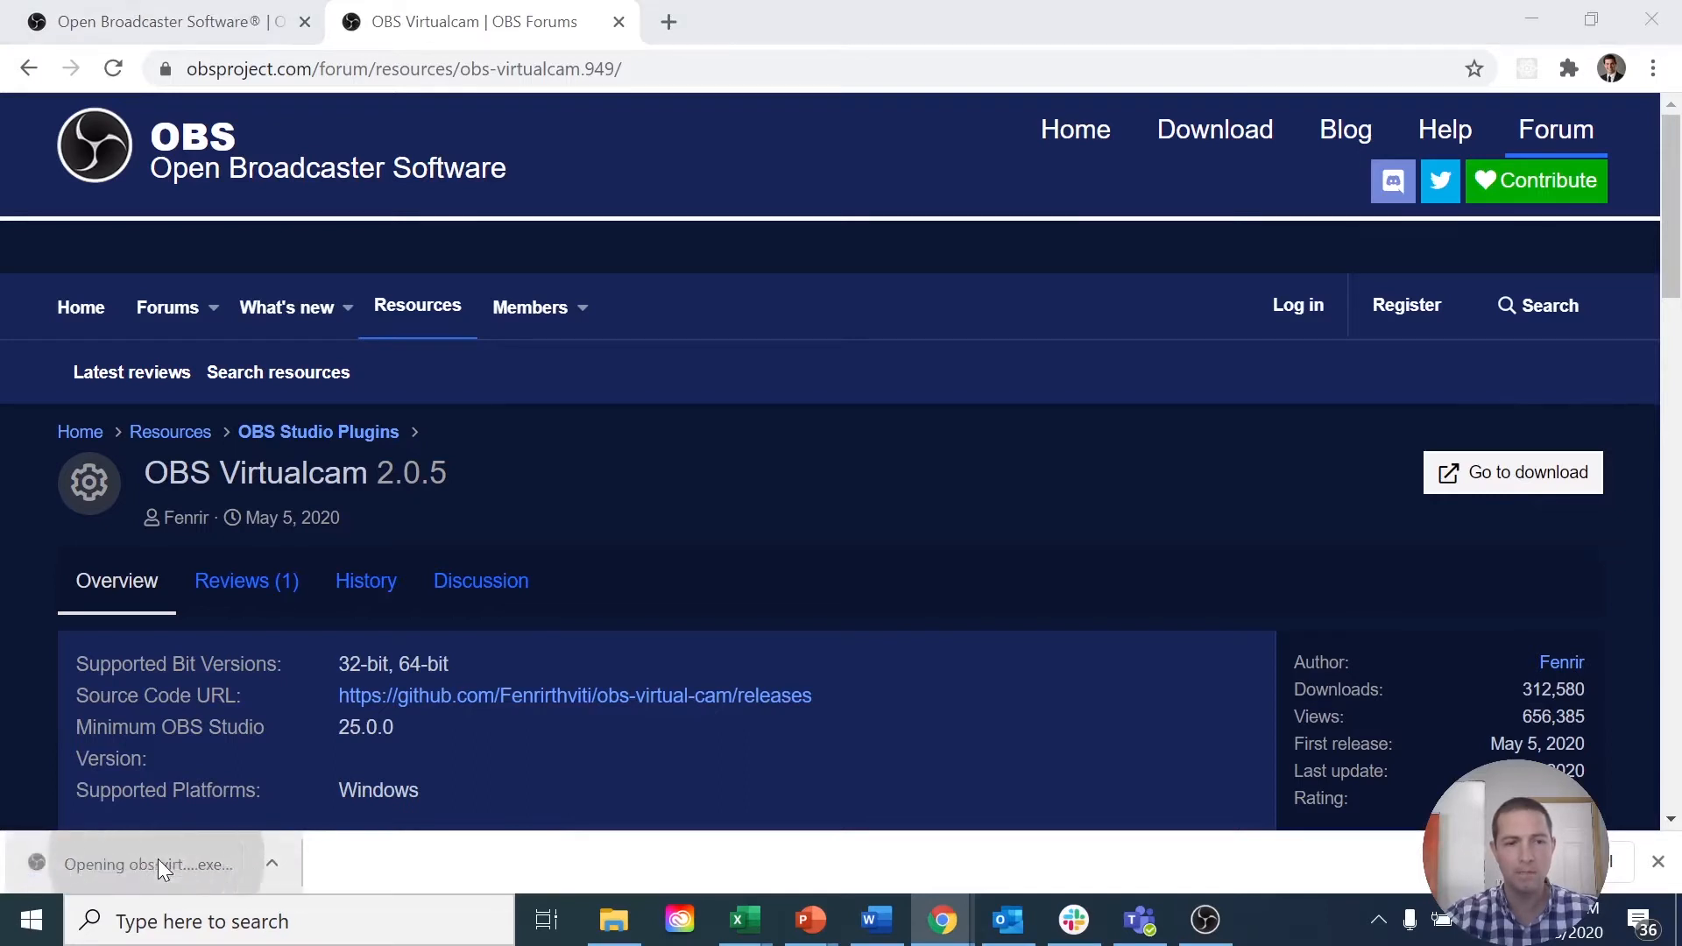
left_click(991, 671)
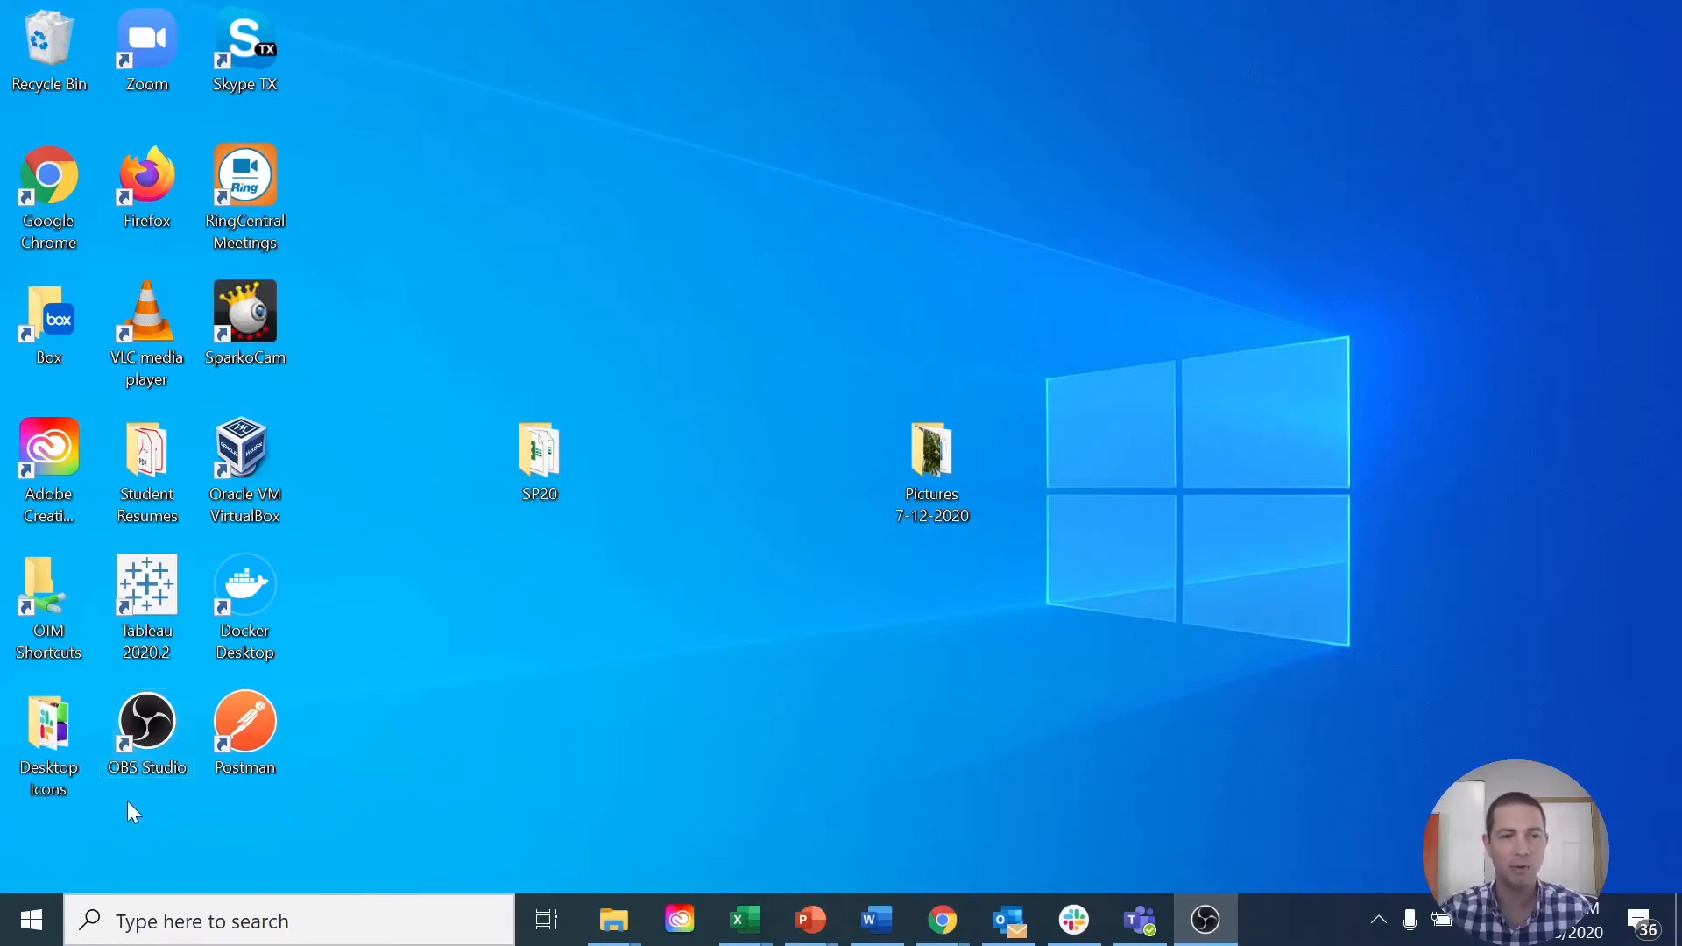
Switch to OBS Studio, hide the My webcam source in the Desktop scene and transition the change to the program output.
left_click_drag(0, 263, 942, 0)
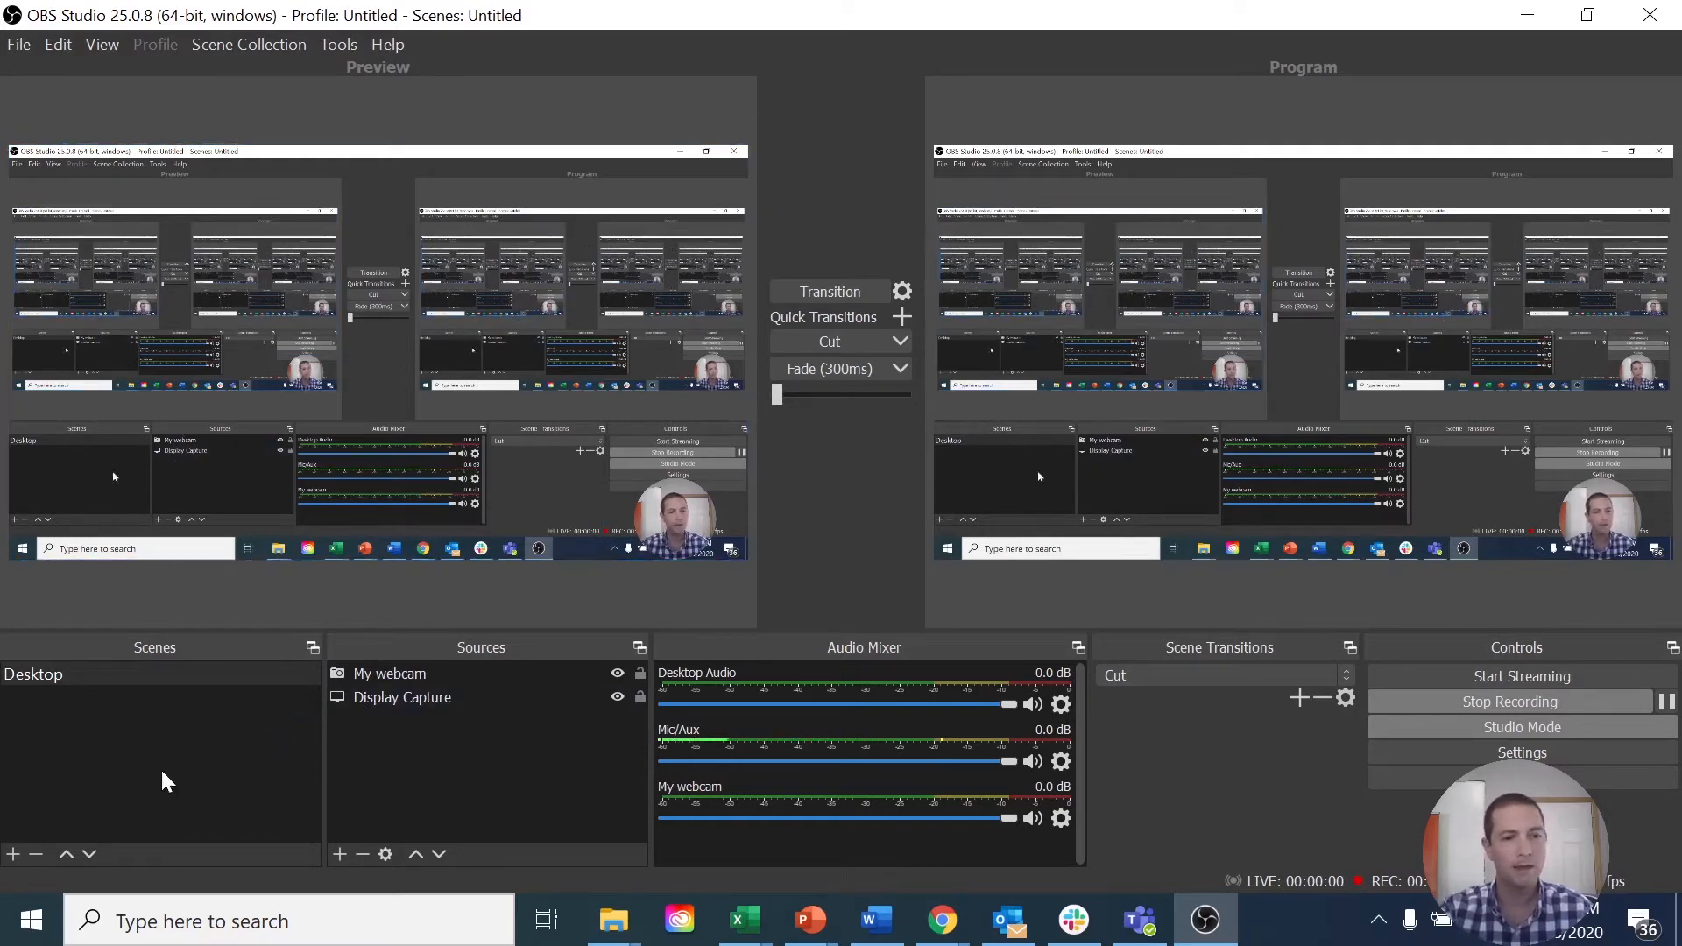
left_click(414, 707)
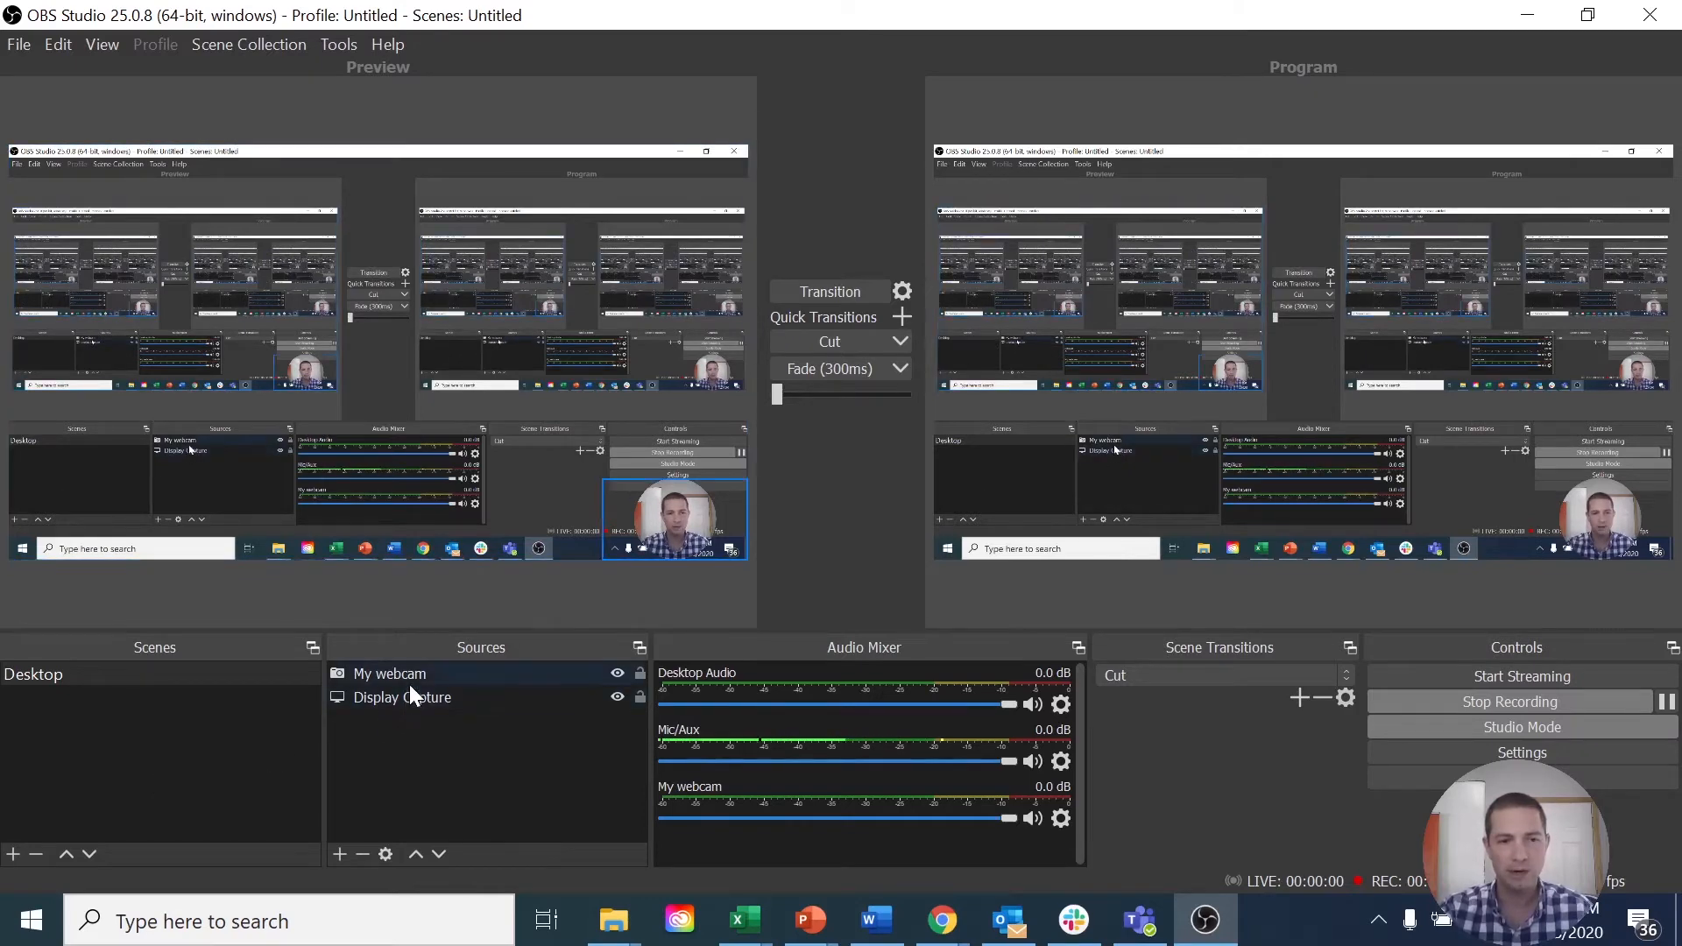
left_click(450, 678)
left_click(618, 678)
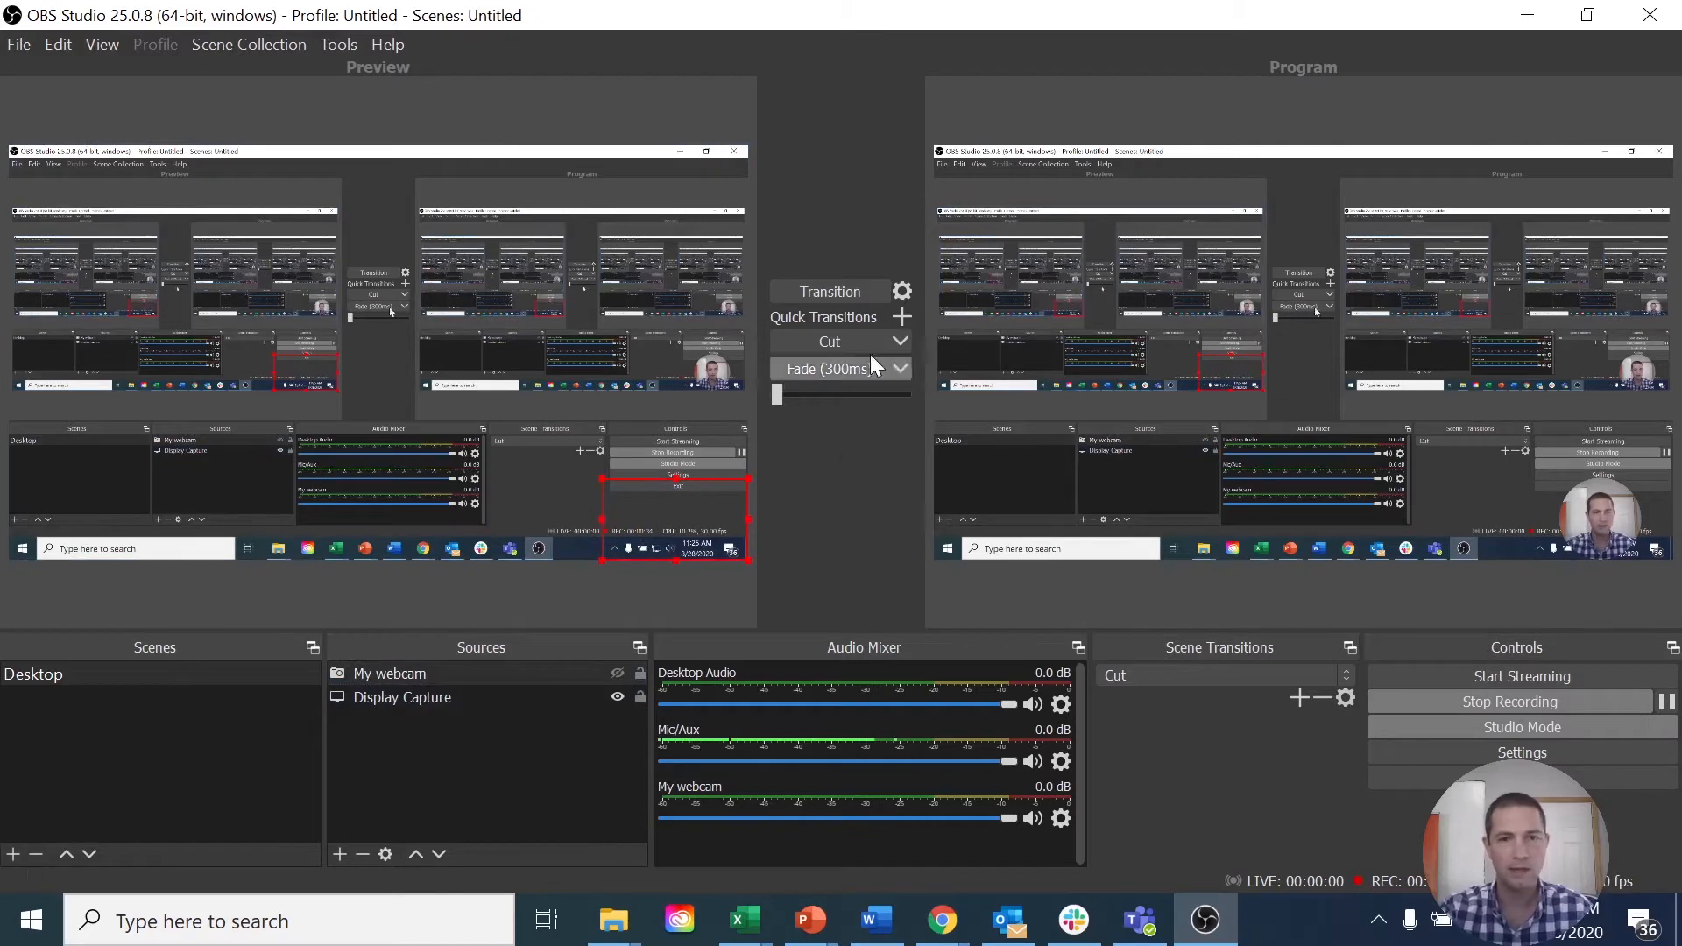
left_click(856, 292)
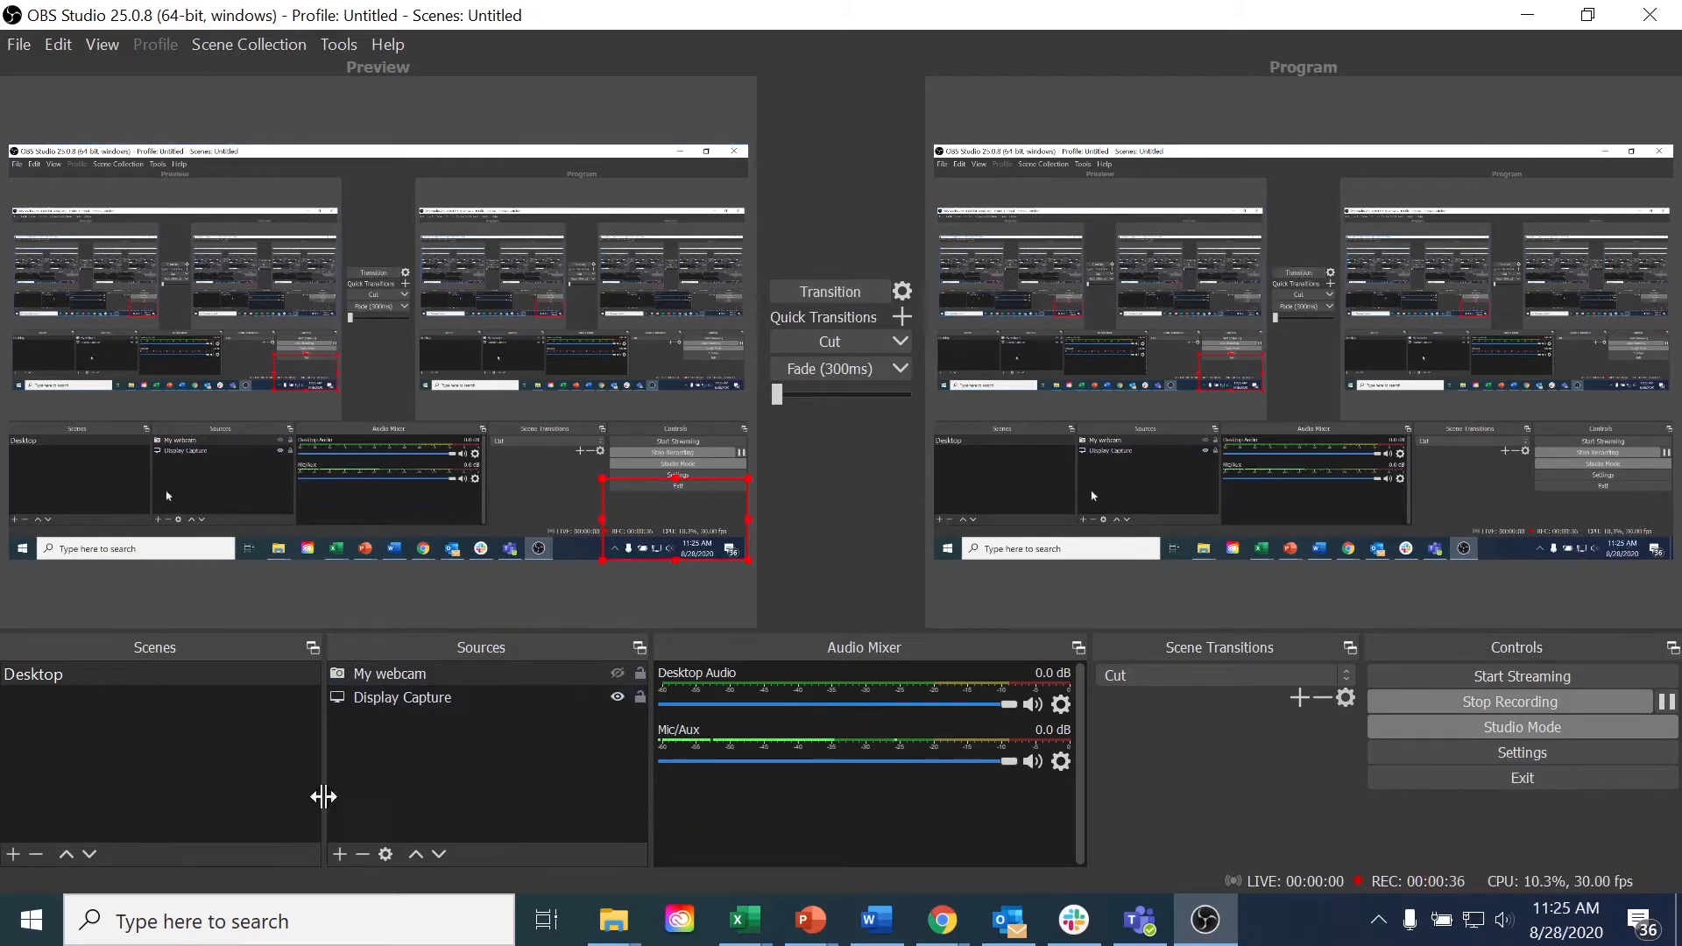
Add a new scene named Zoom Background.
left_click(14, 856)
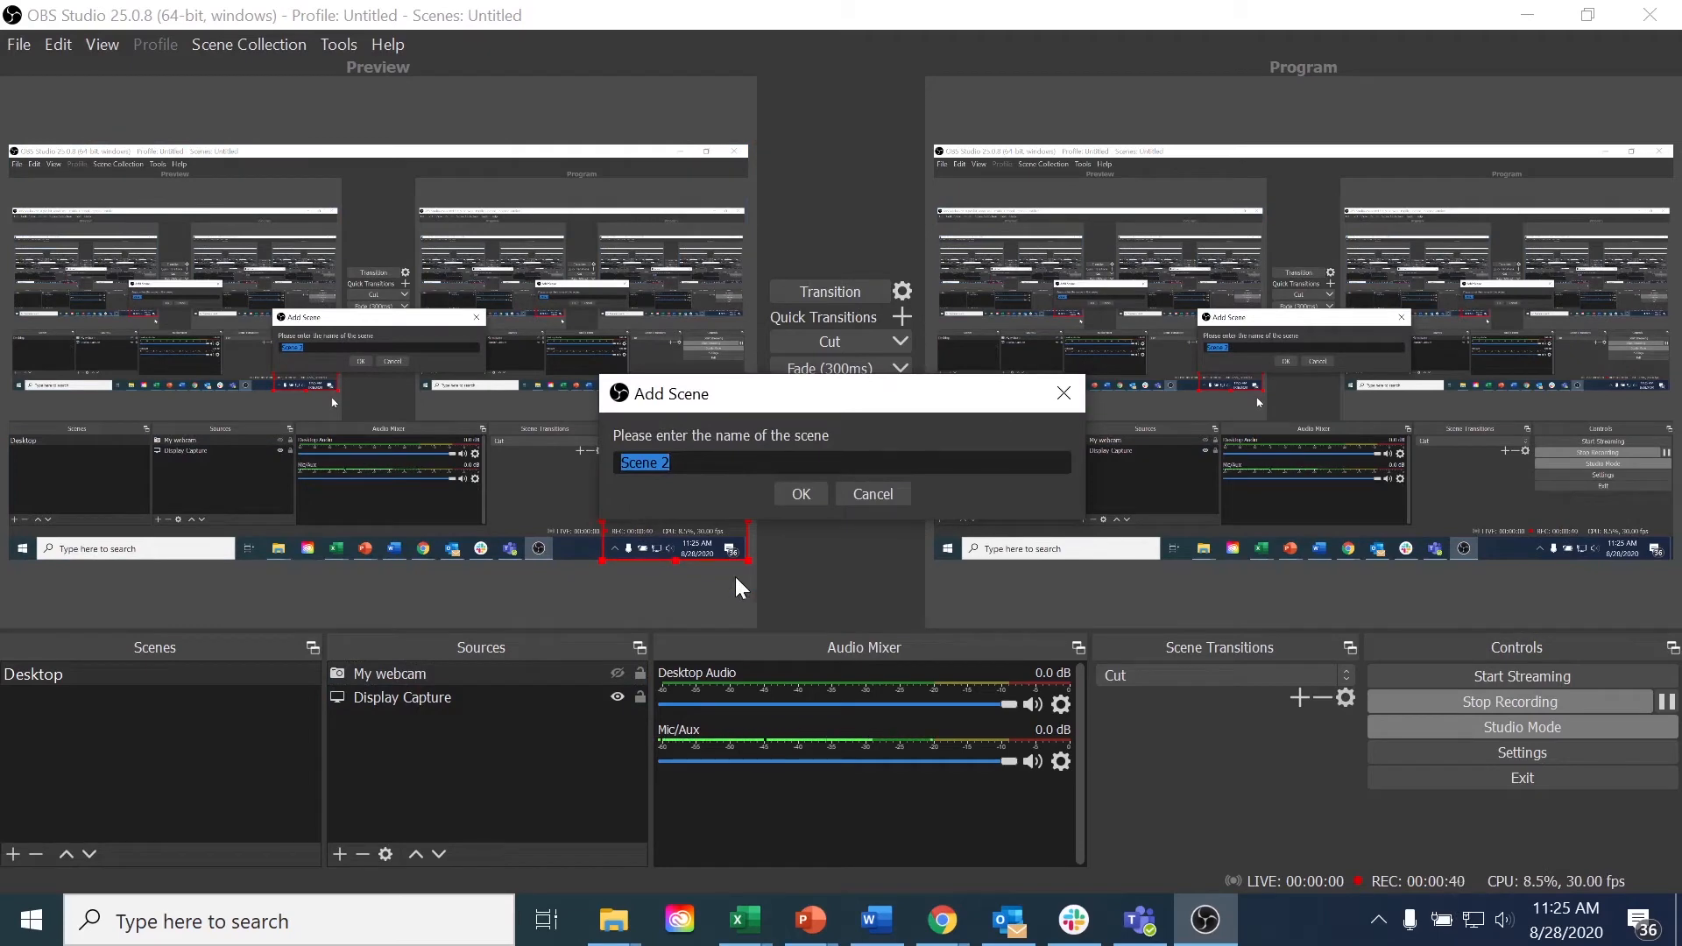
type("Zoom Ba")
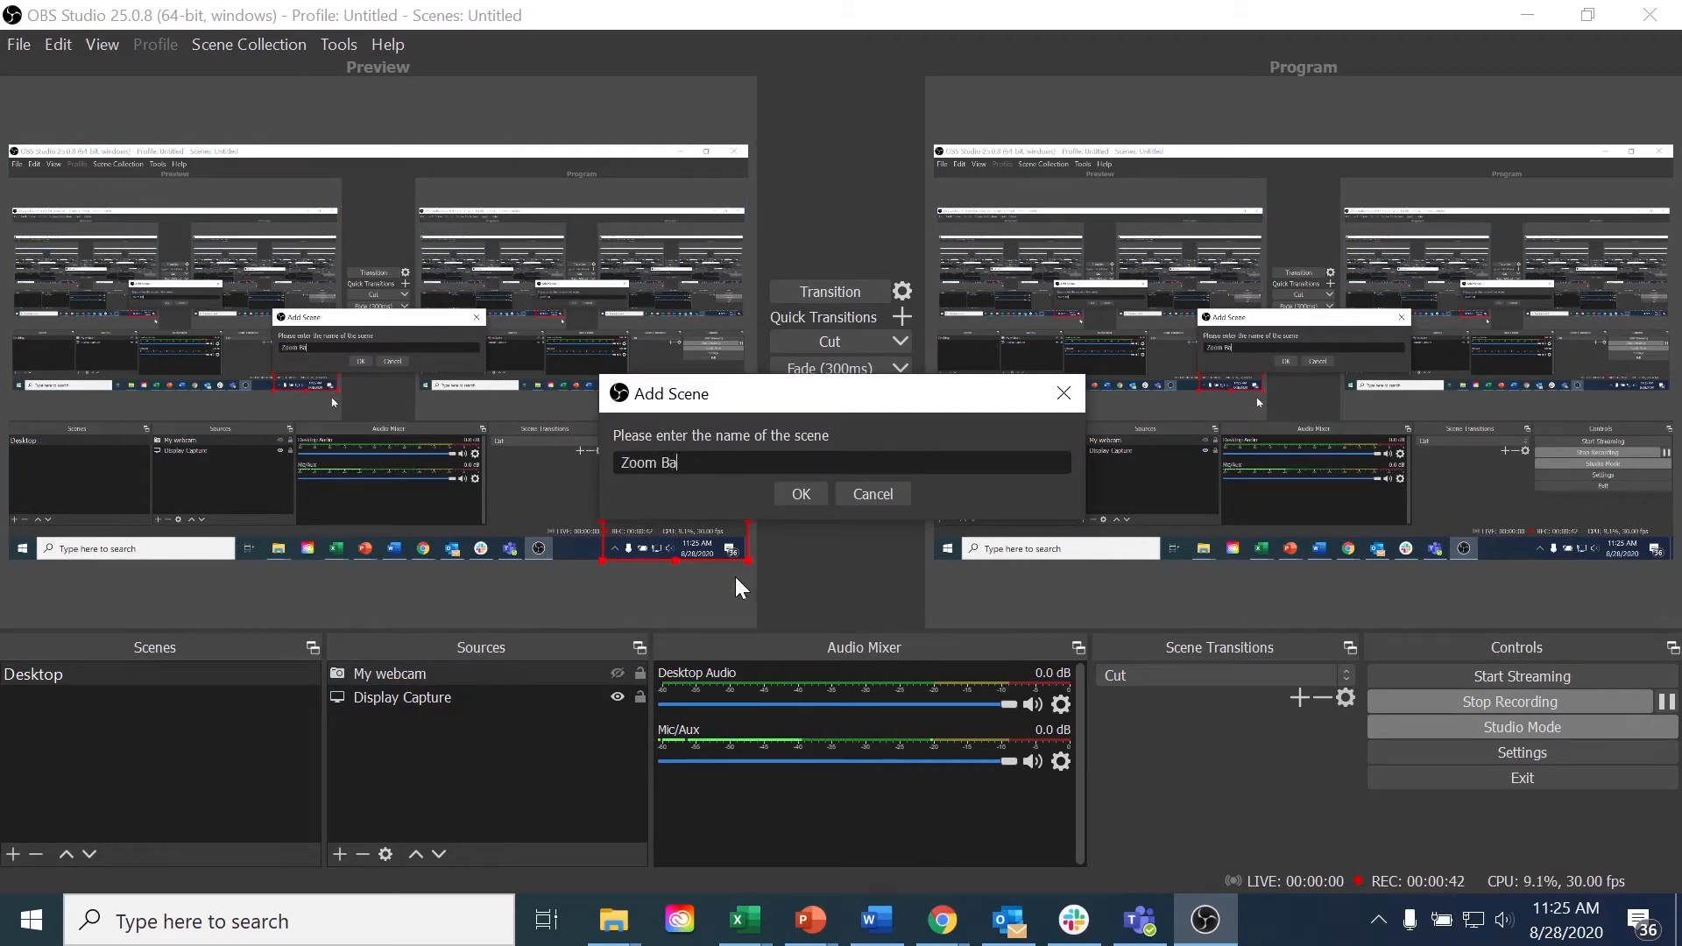
type("ckground")
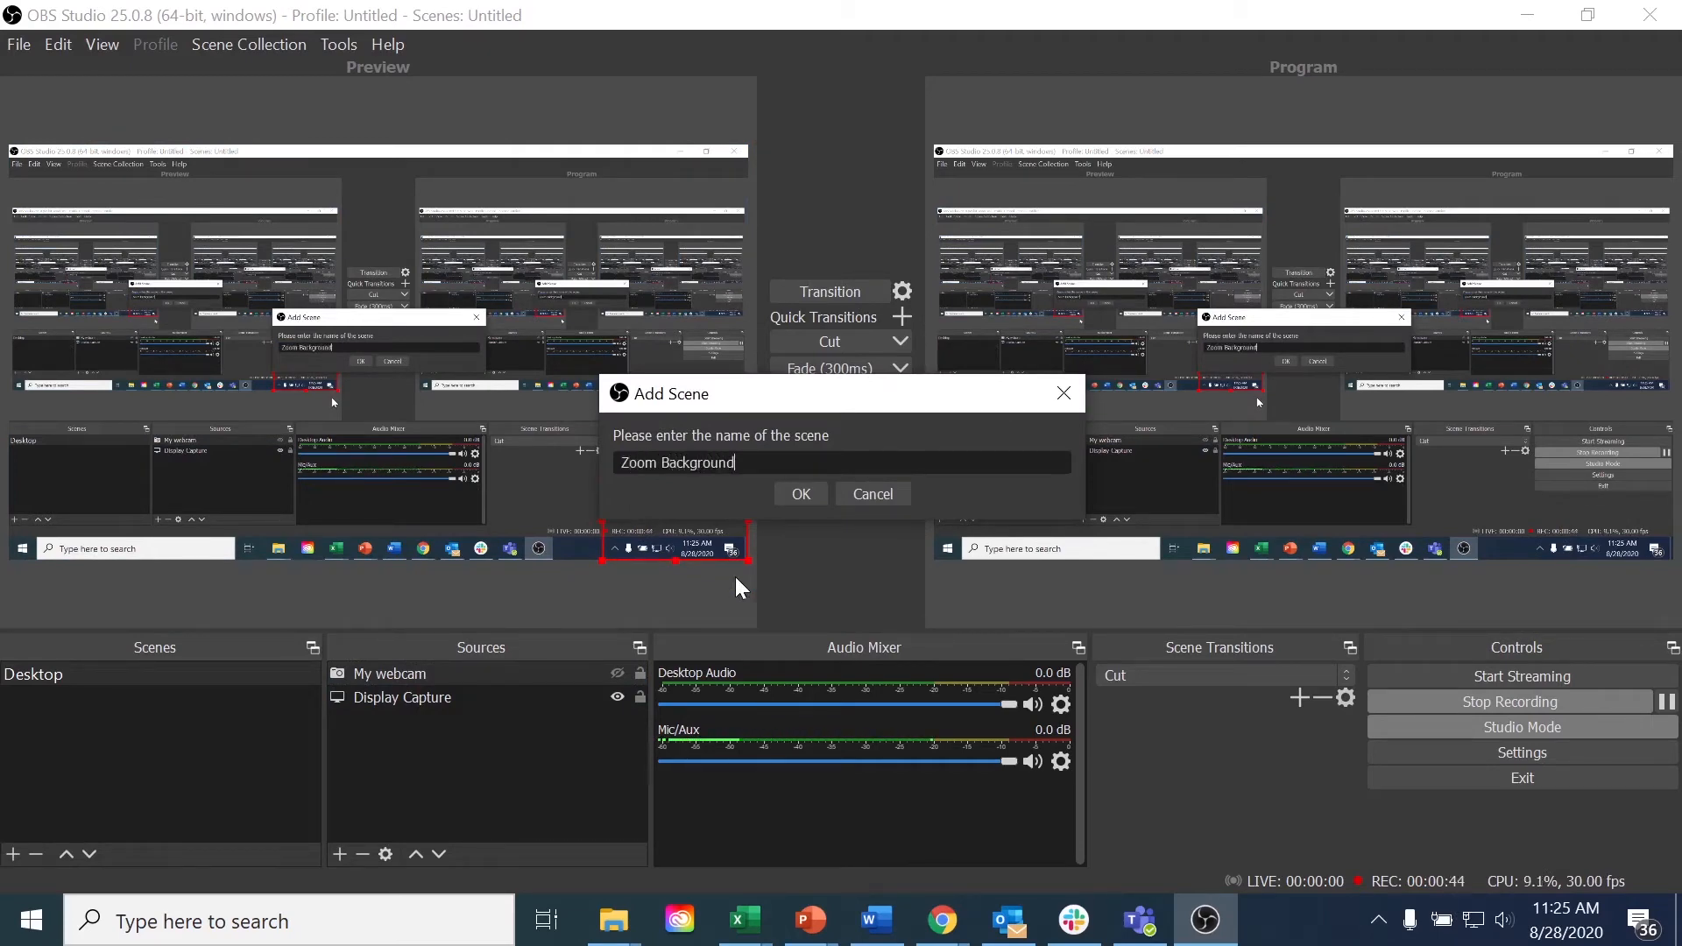
left_click(792, 491)
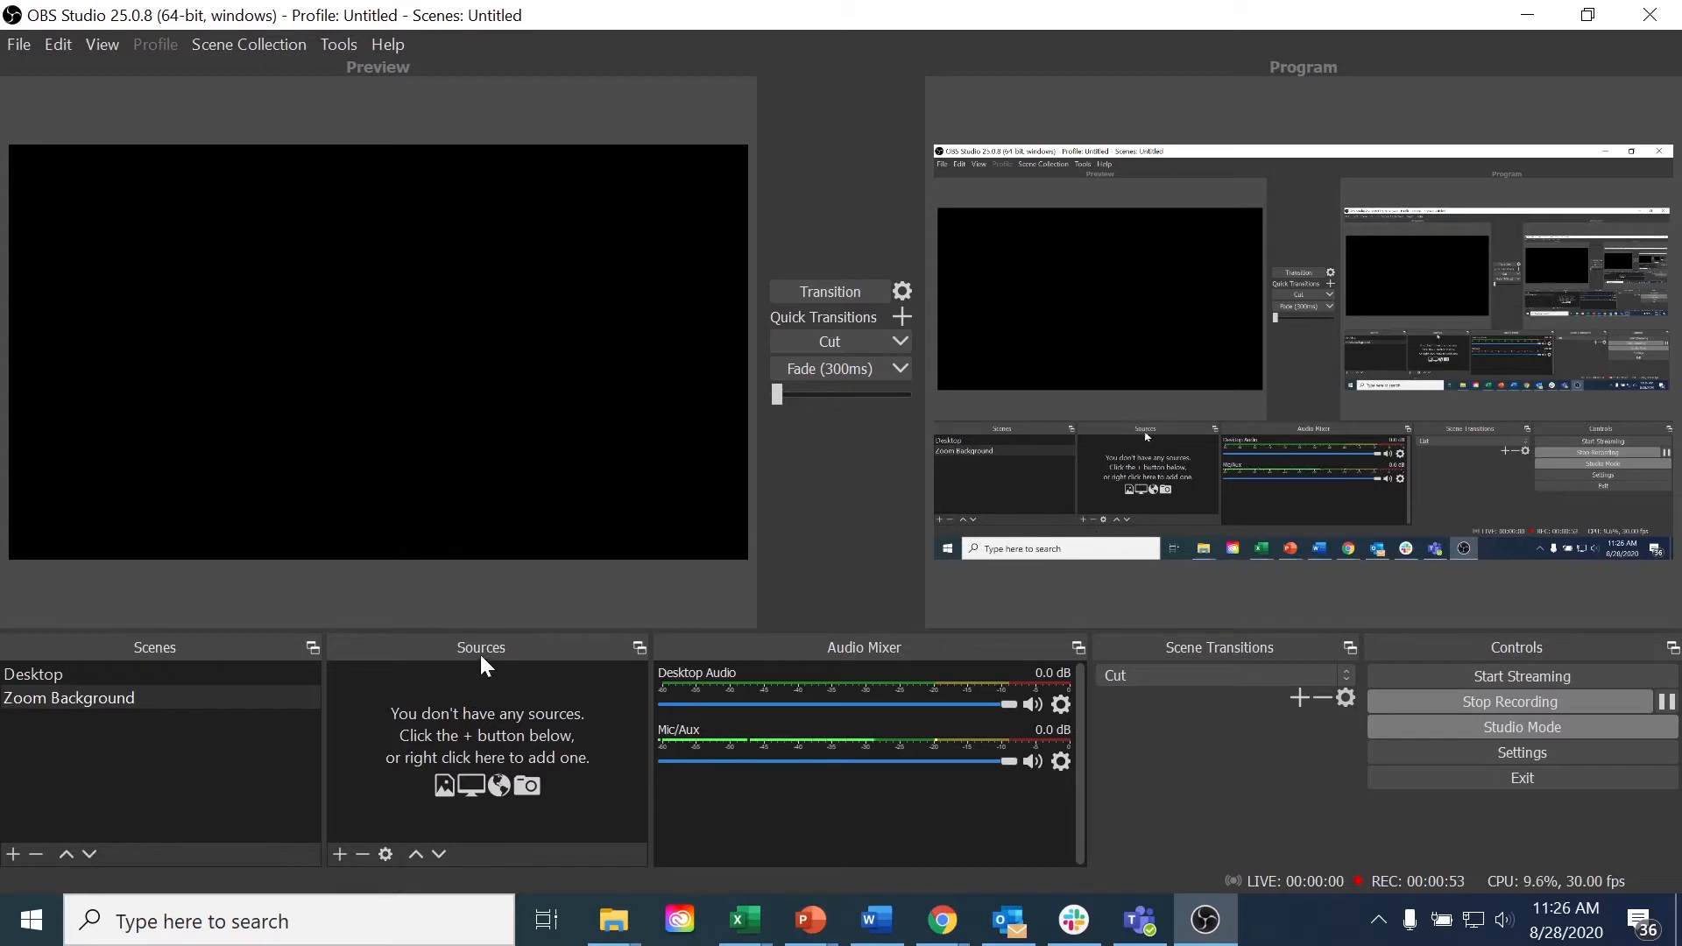
Add an image source named Background to the Zoom Background scene, using the file Zoom_Backgrounds5.jpg.
left_click(339, 854)
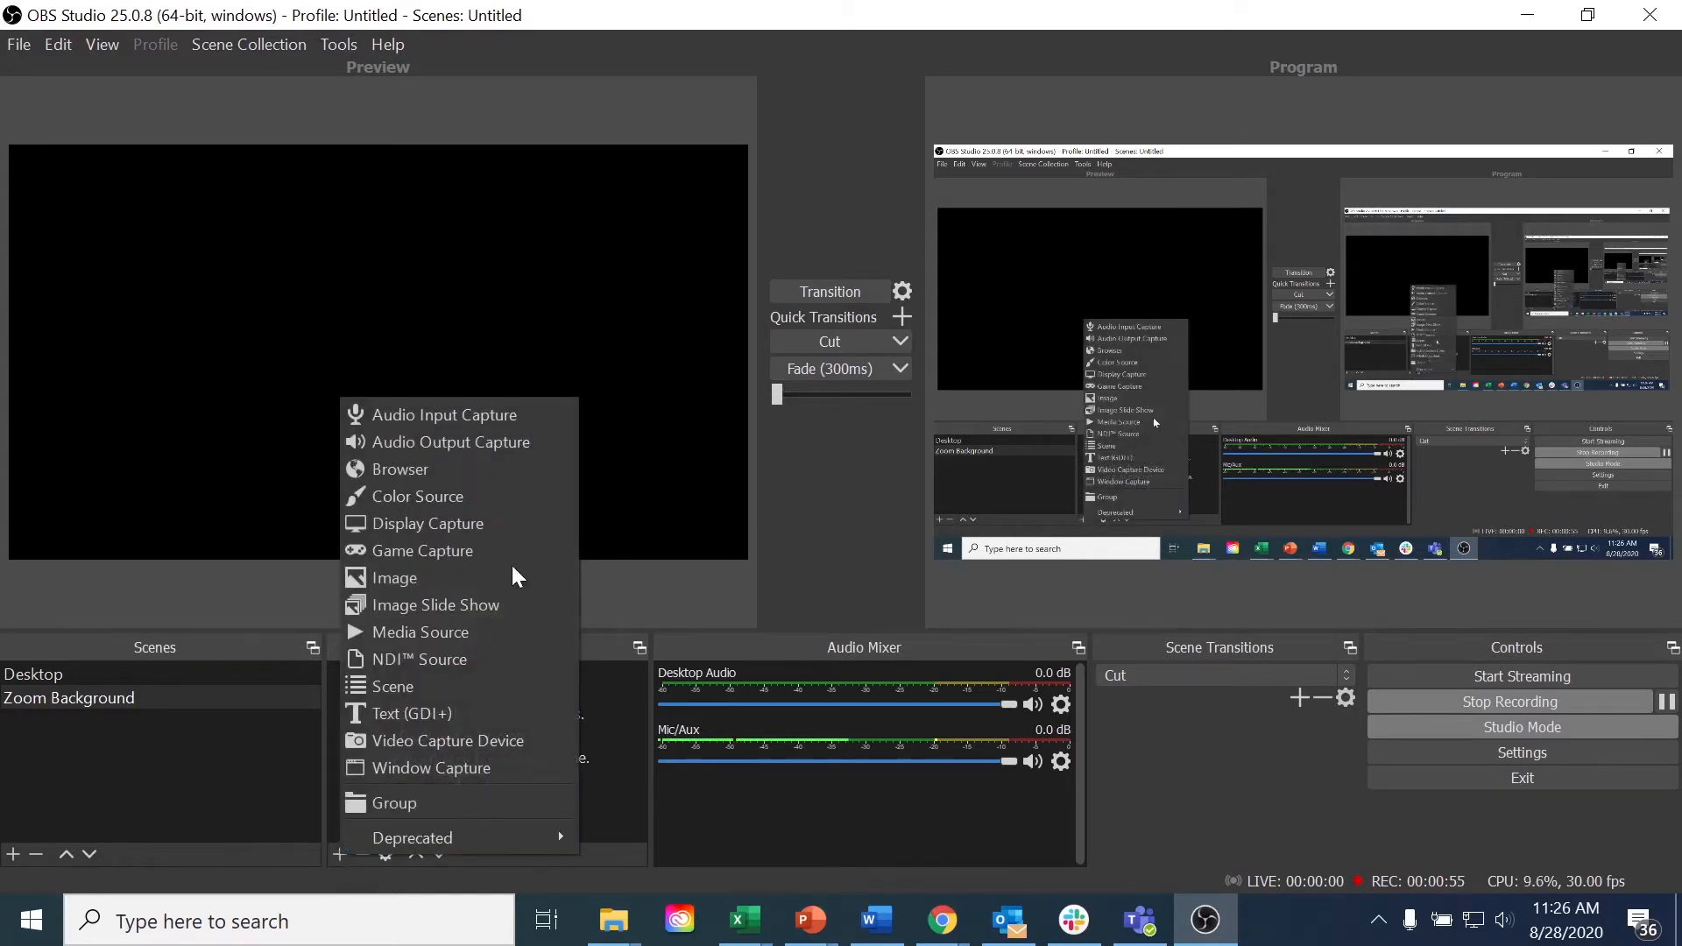
left_click(465, 578)
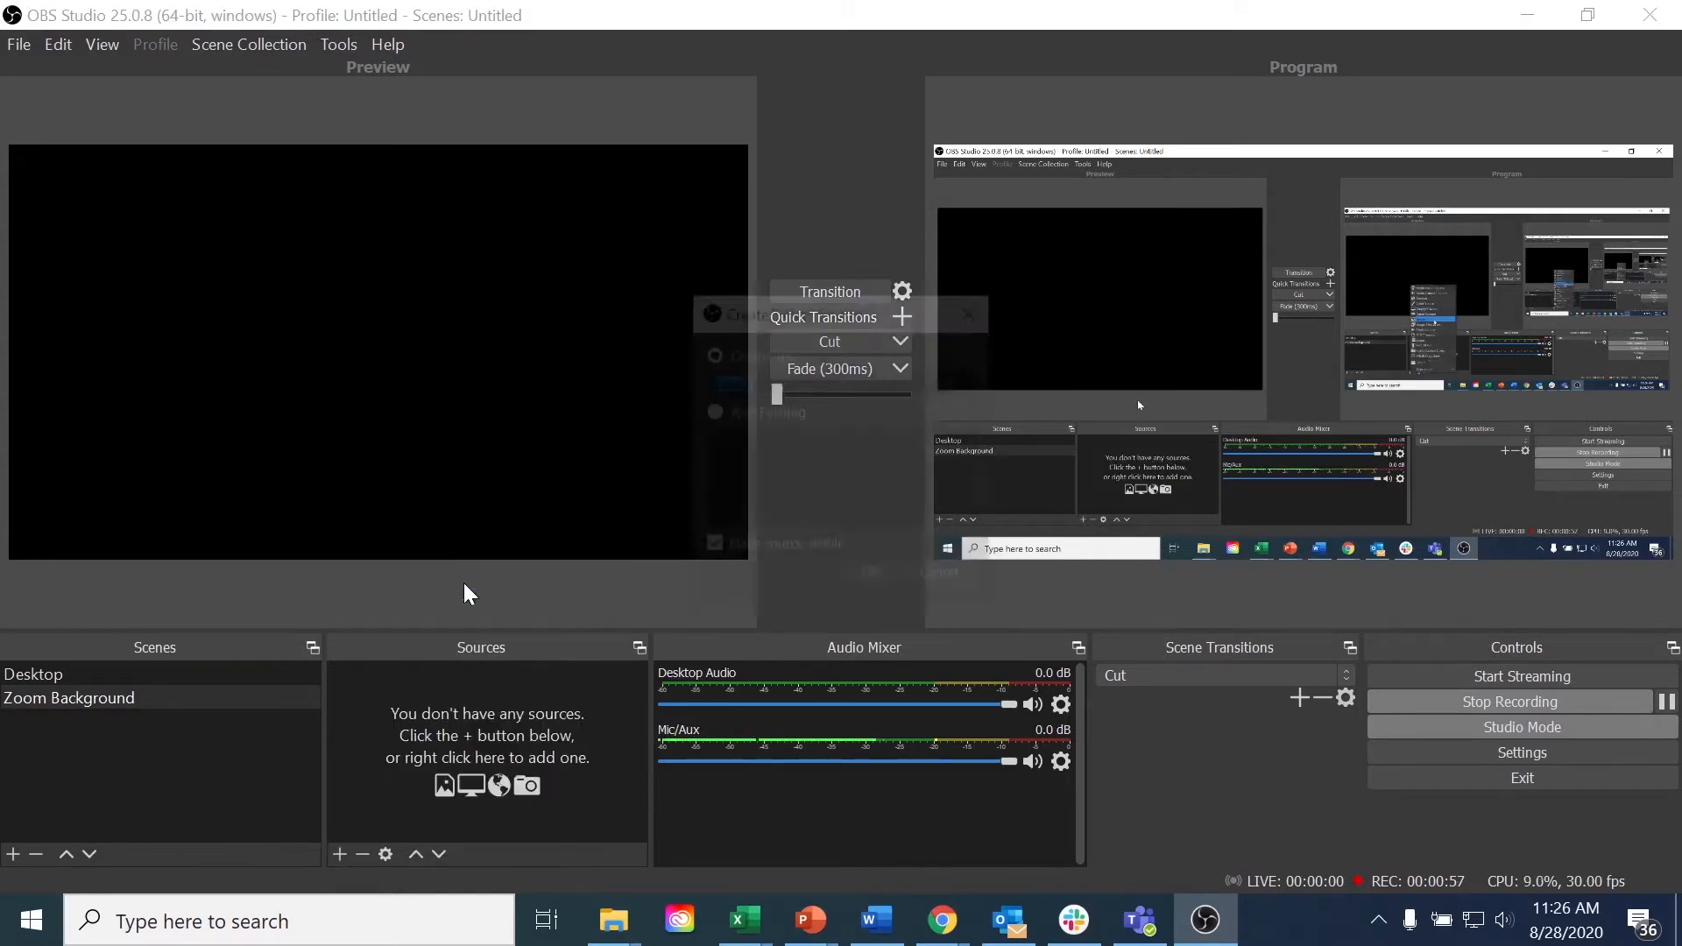
type("Background")
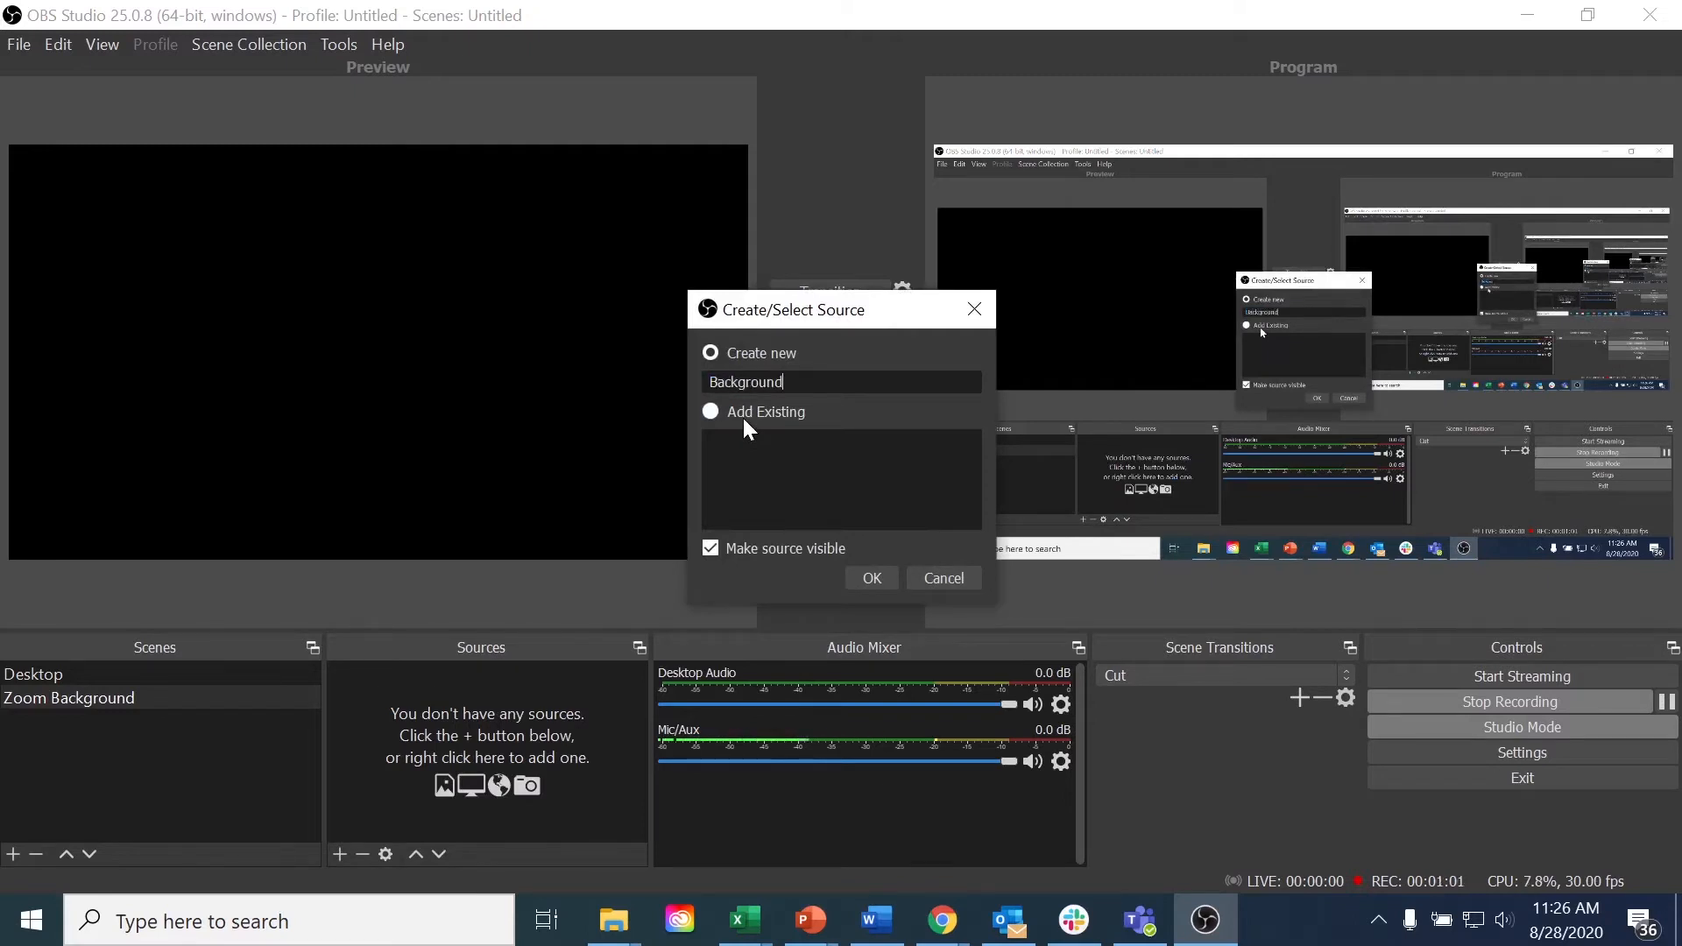
left_click(872, 578)
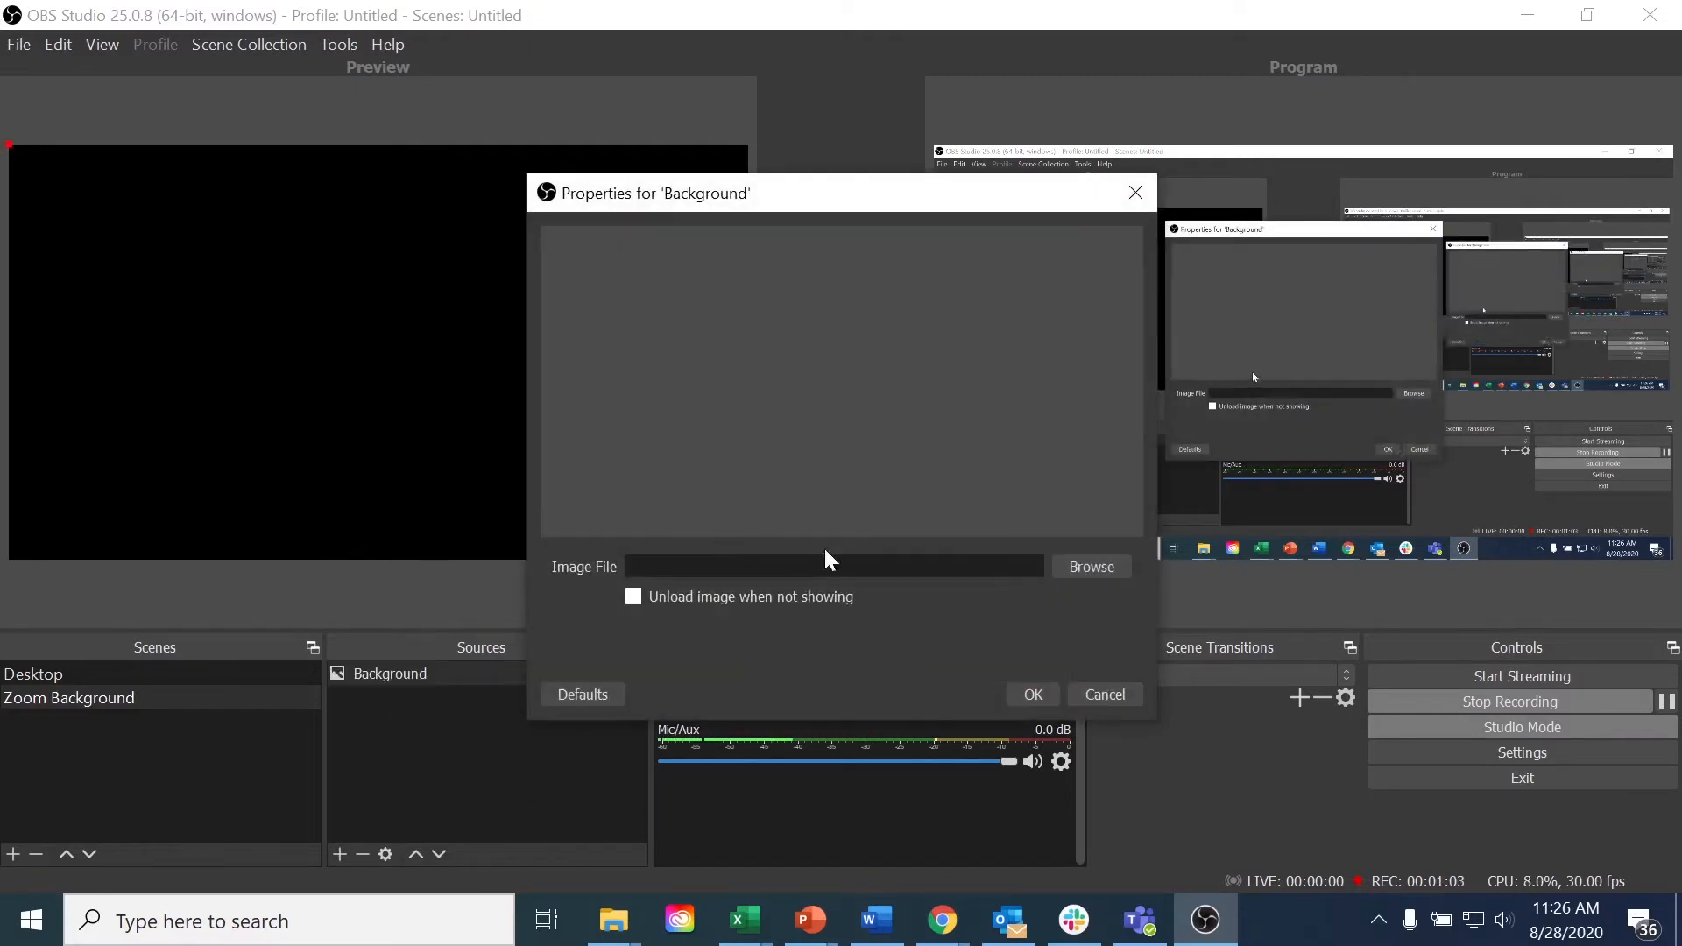
left_click(1102, 568)
left_click(839, 571)
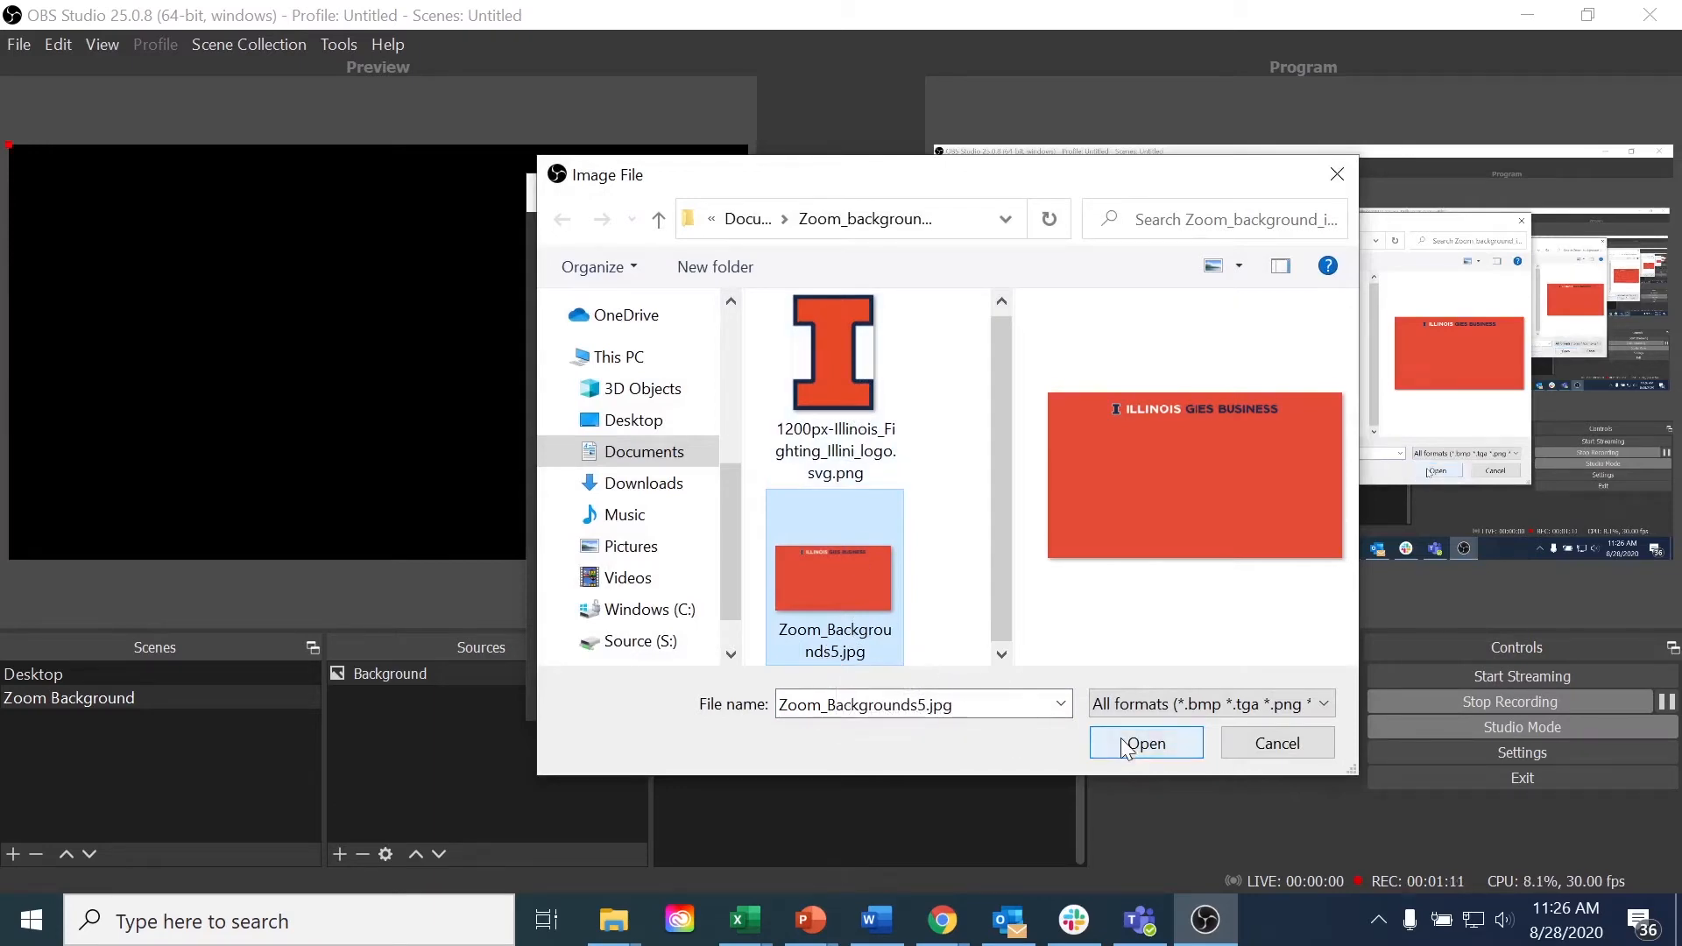
left_click(1157, 741)
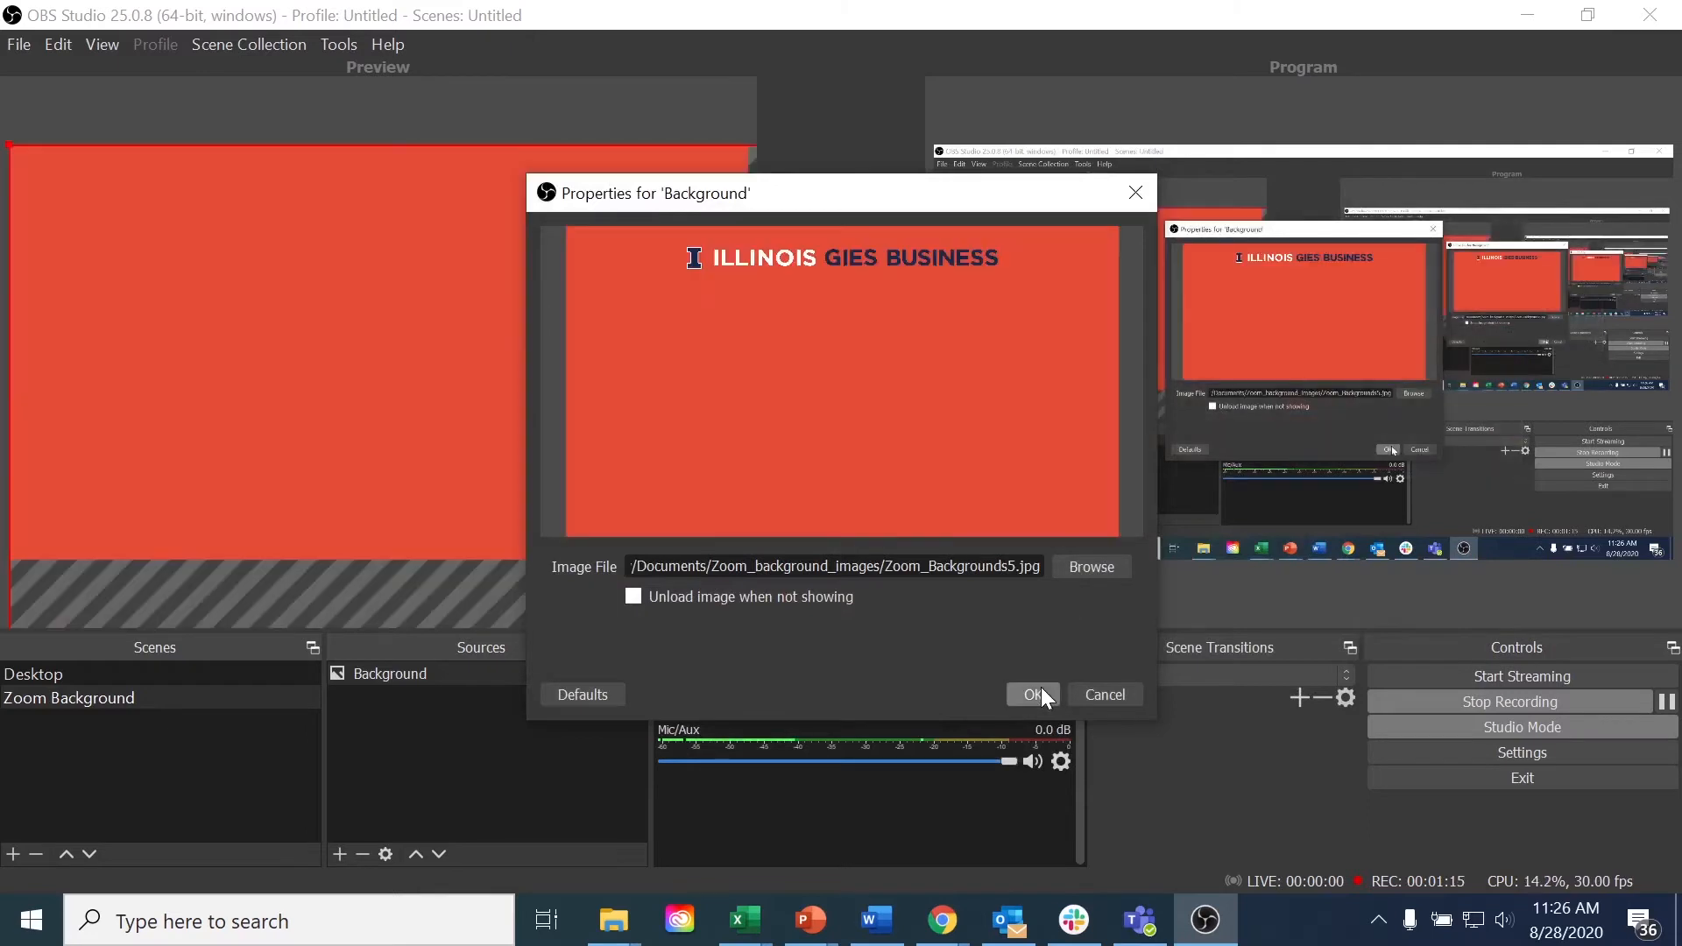
left_click(1034, 694)
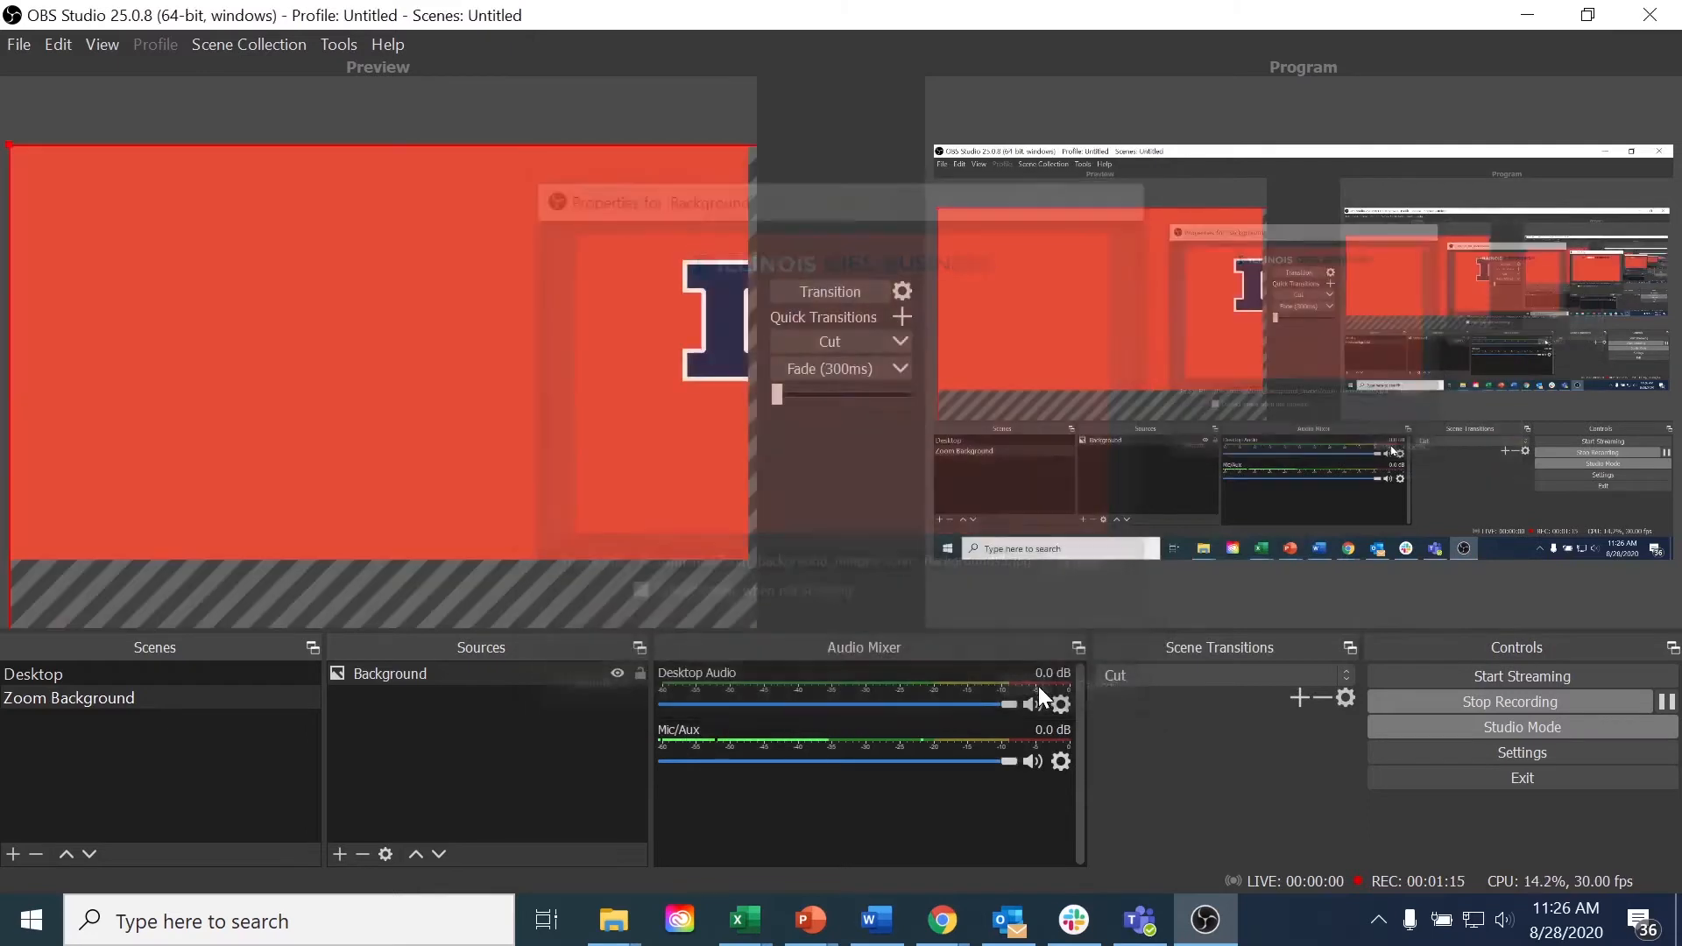
Try to reposition the oversized background image by hand in the preview to reach its edges.
left_click_drag(622, 446, 596, 490)
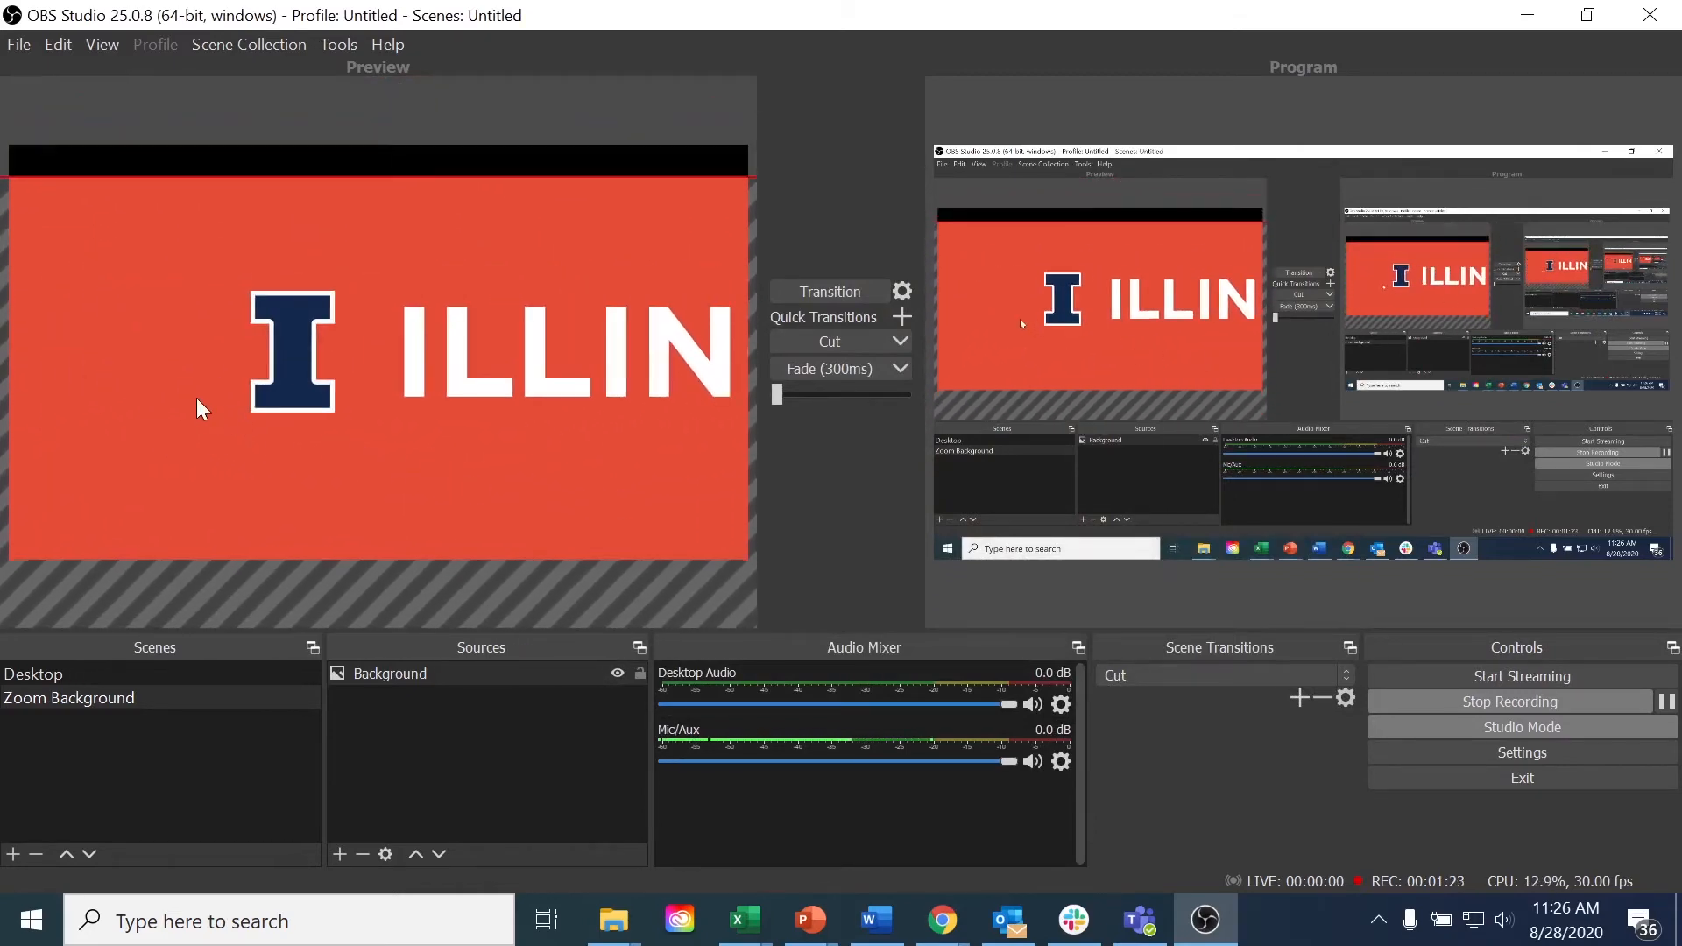
left_click_drag(201, 410, 569, 412)
left_click_drag(271, 346, 477, 391)
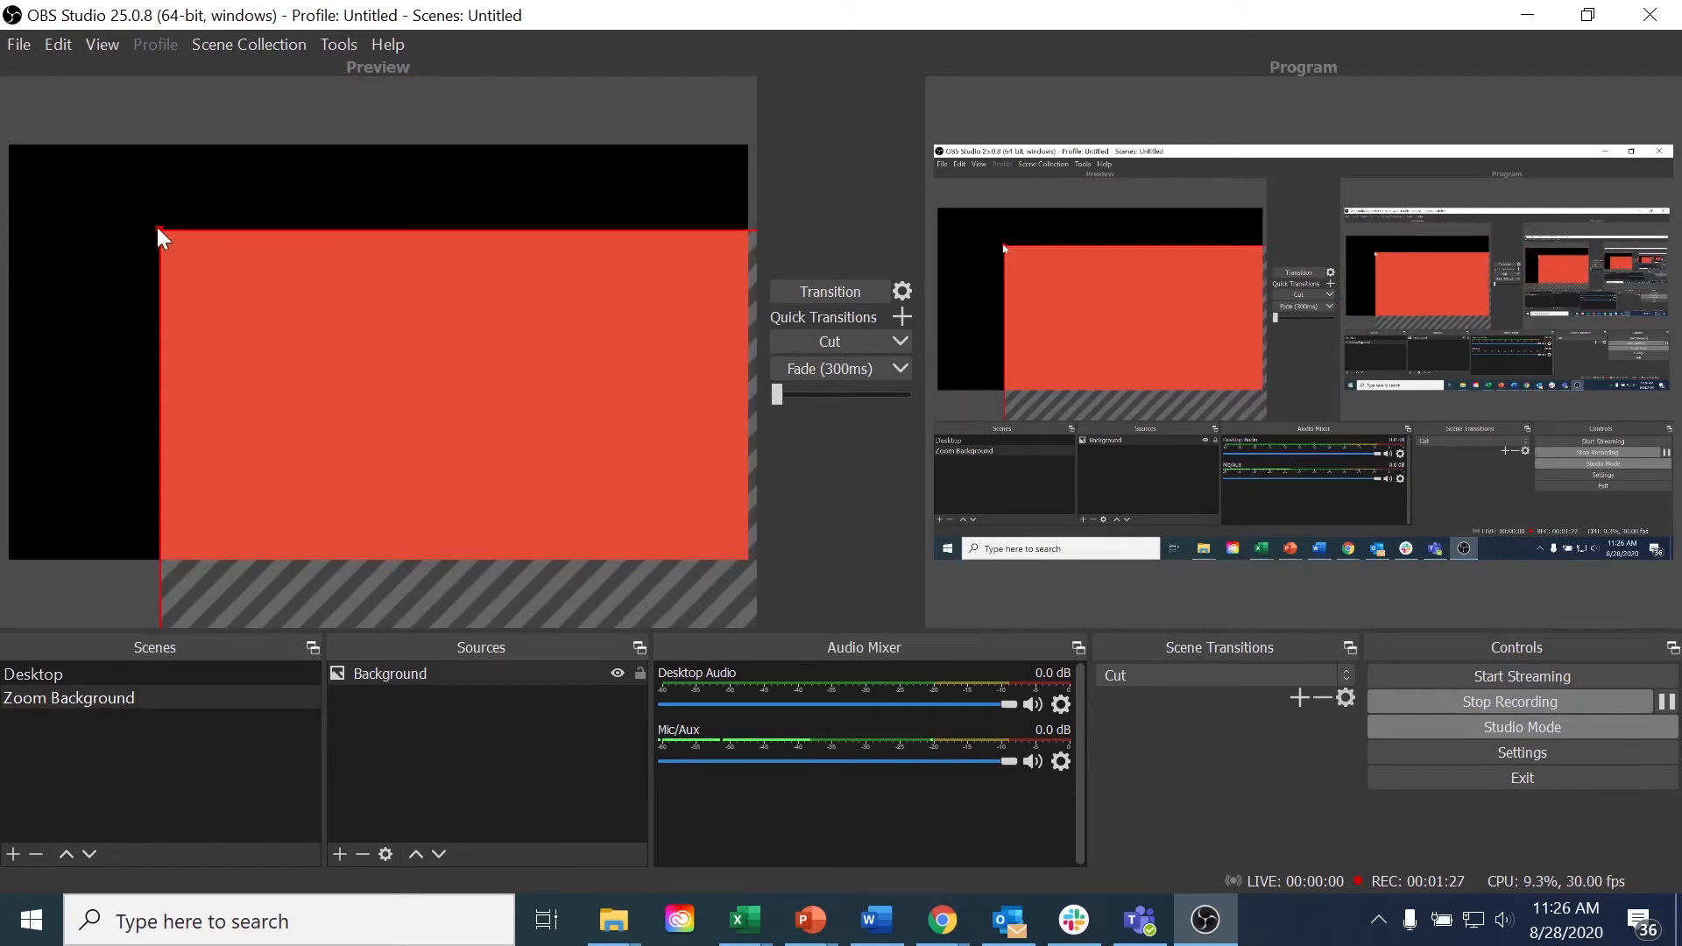
left_click_drag(159, 235, 178, 277)
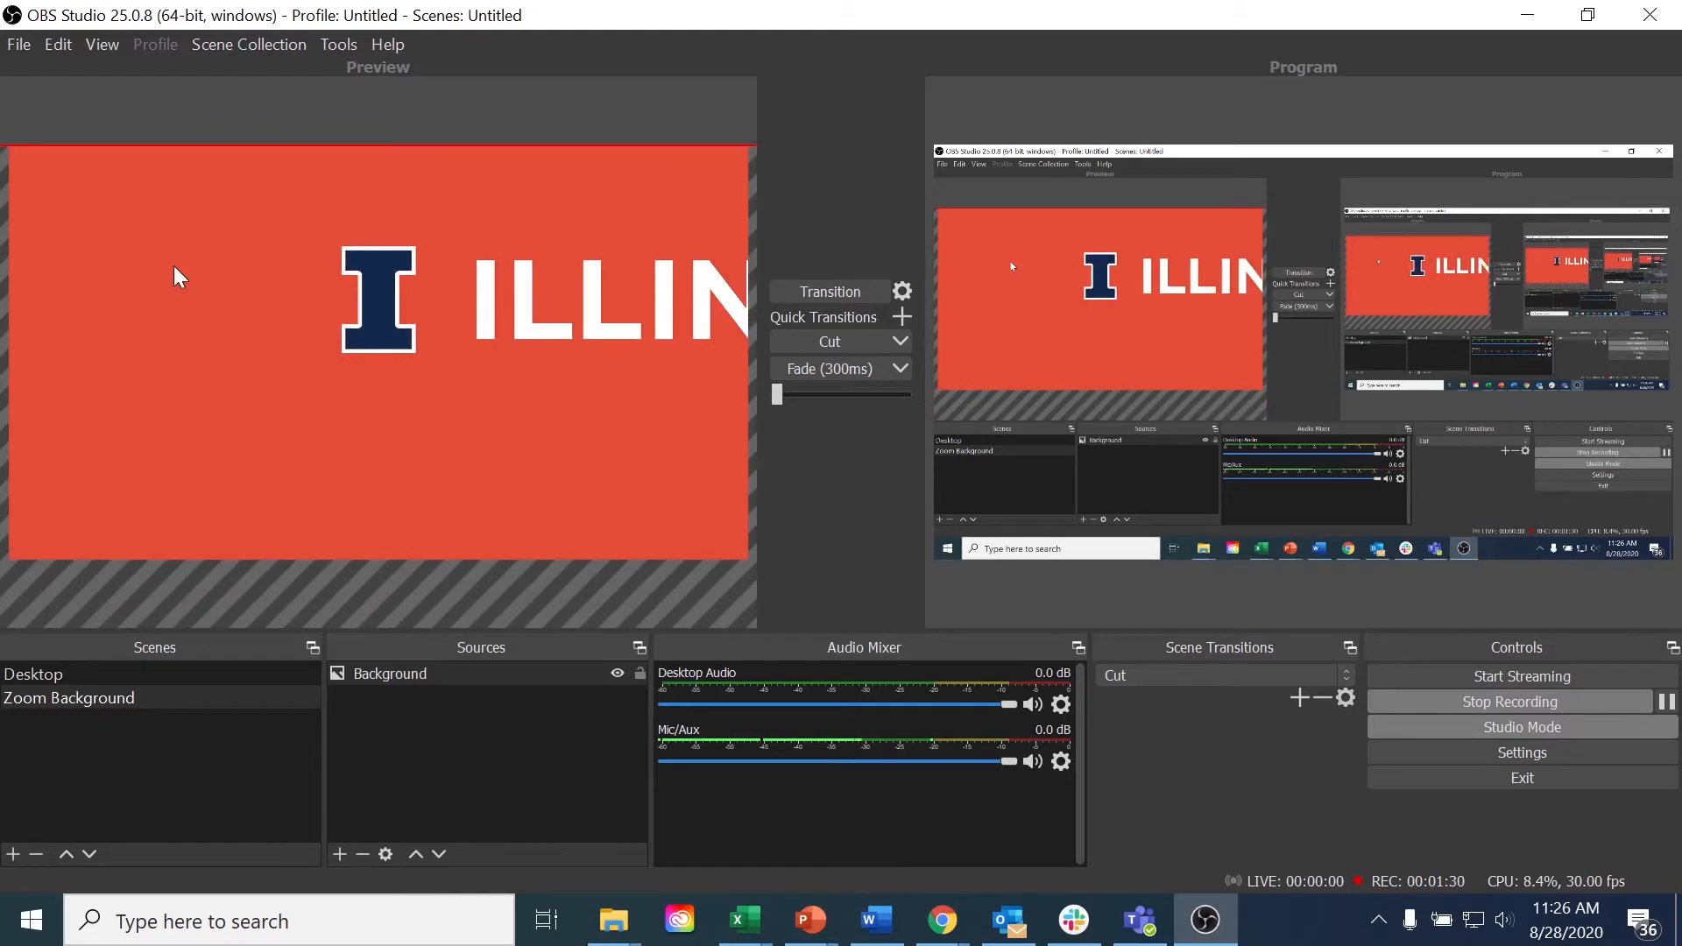
Fit the background image to the screen with the Fit to screen transform.
left_click(59, 46)
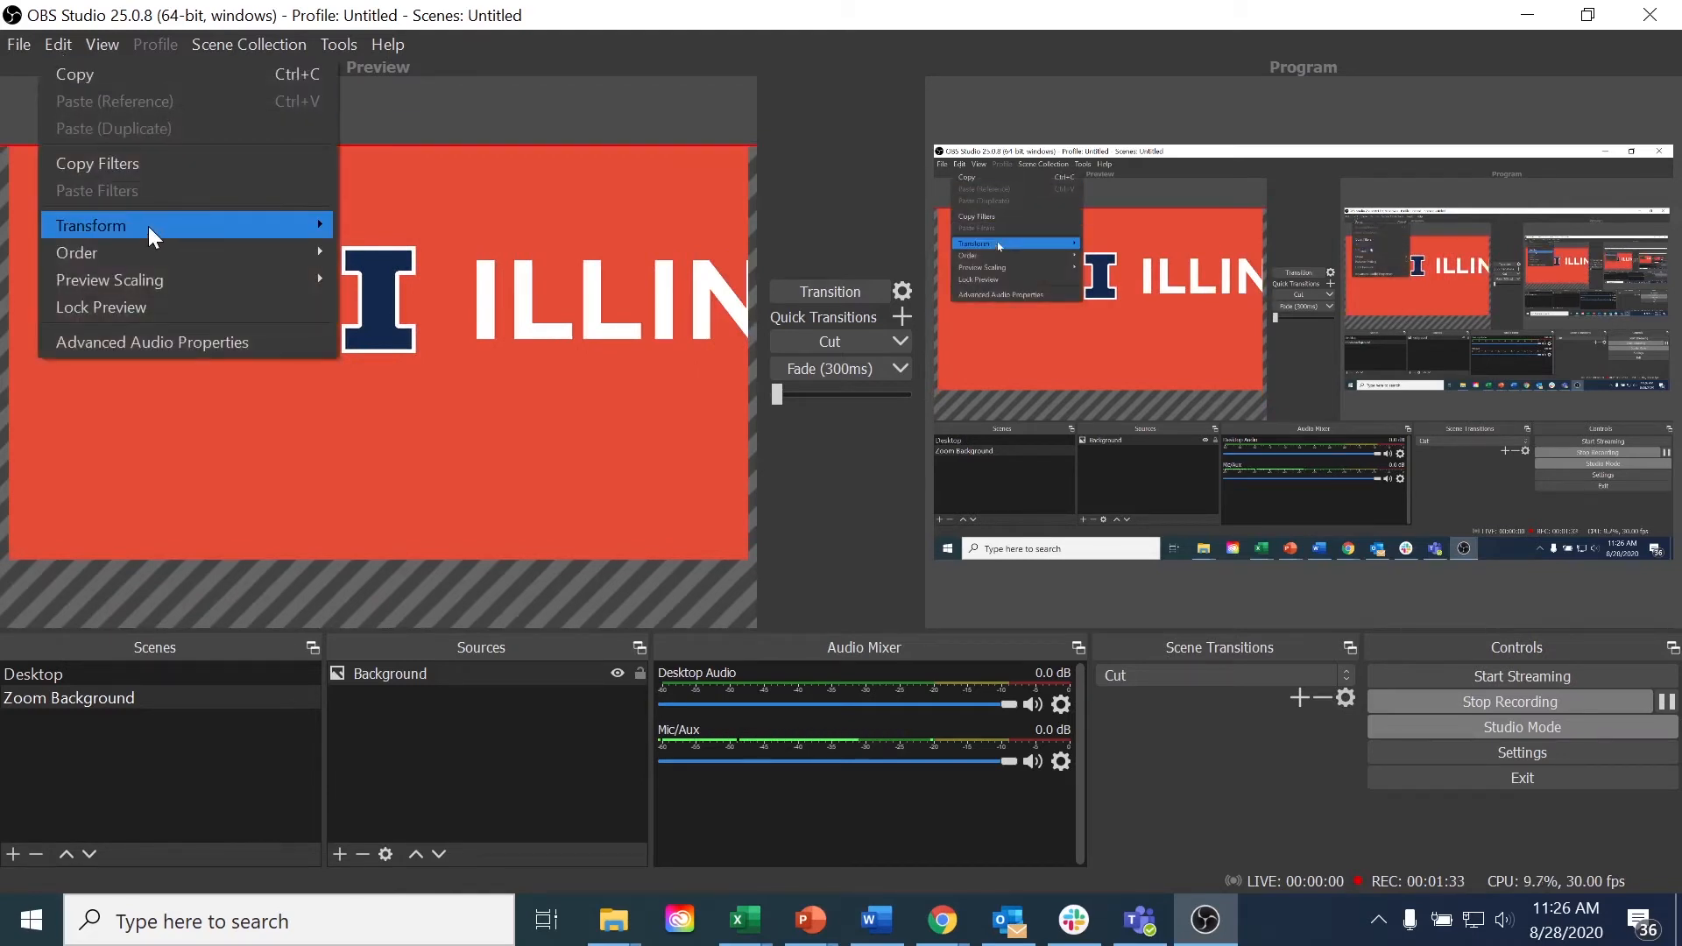
mouse_move(154, 240)
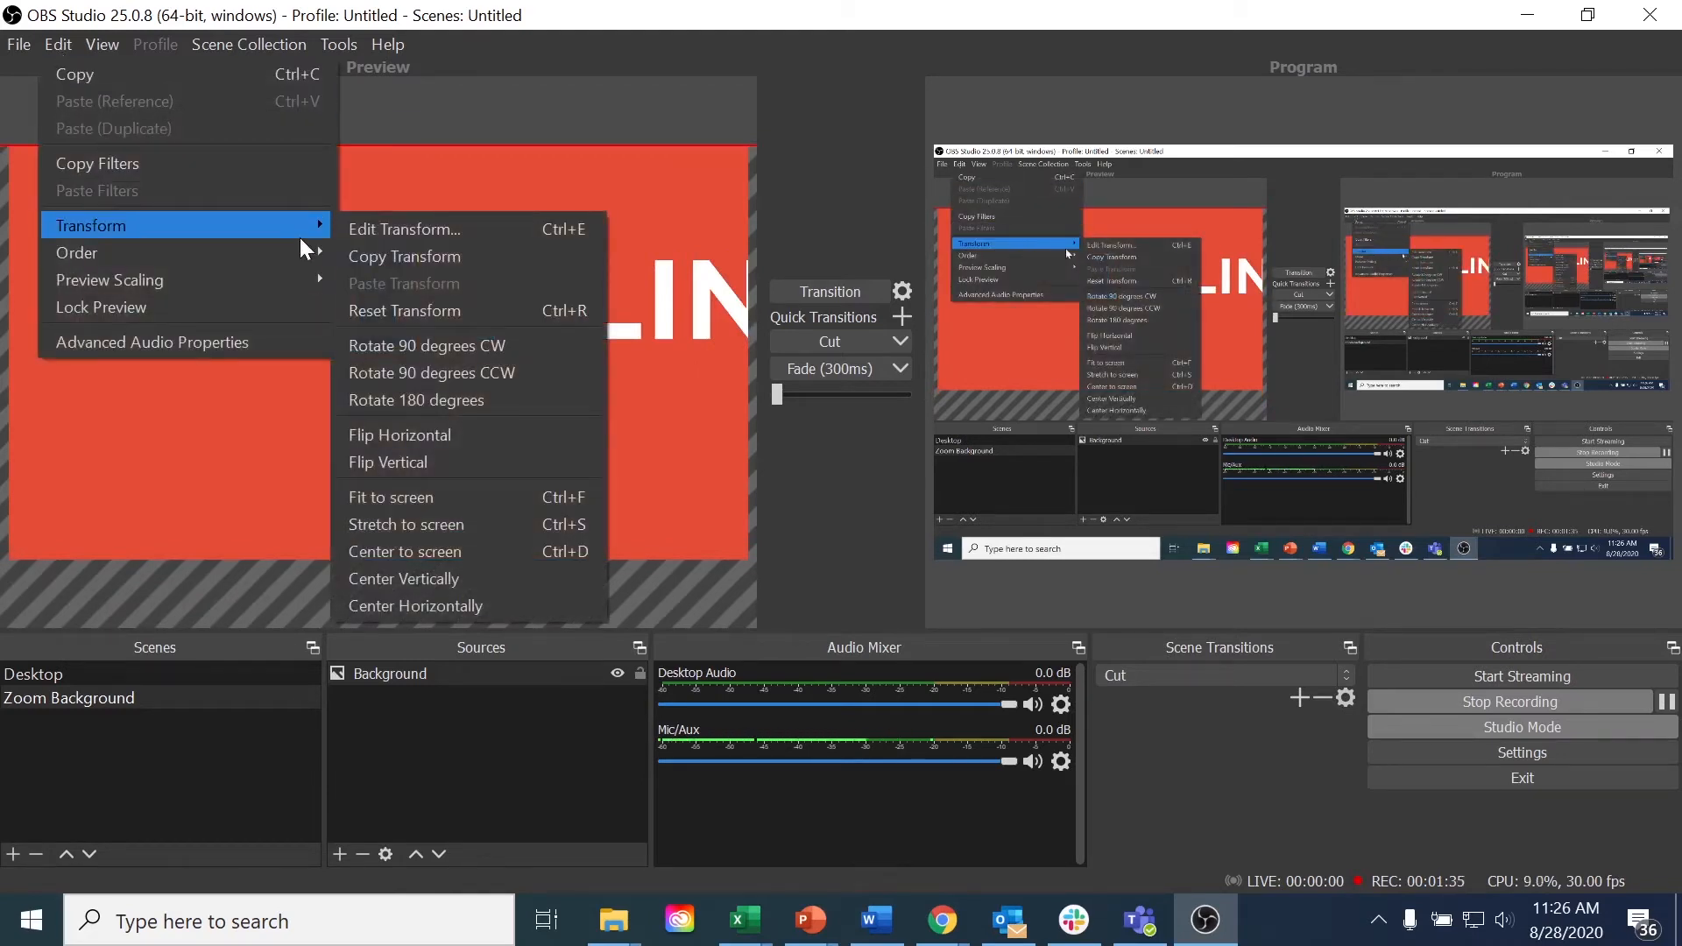
left_click(465, 498)
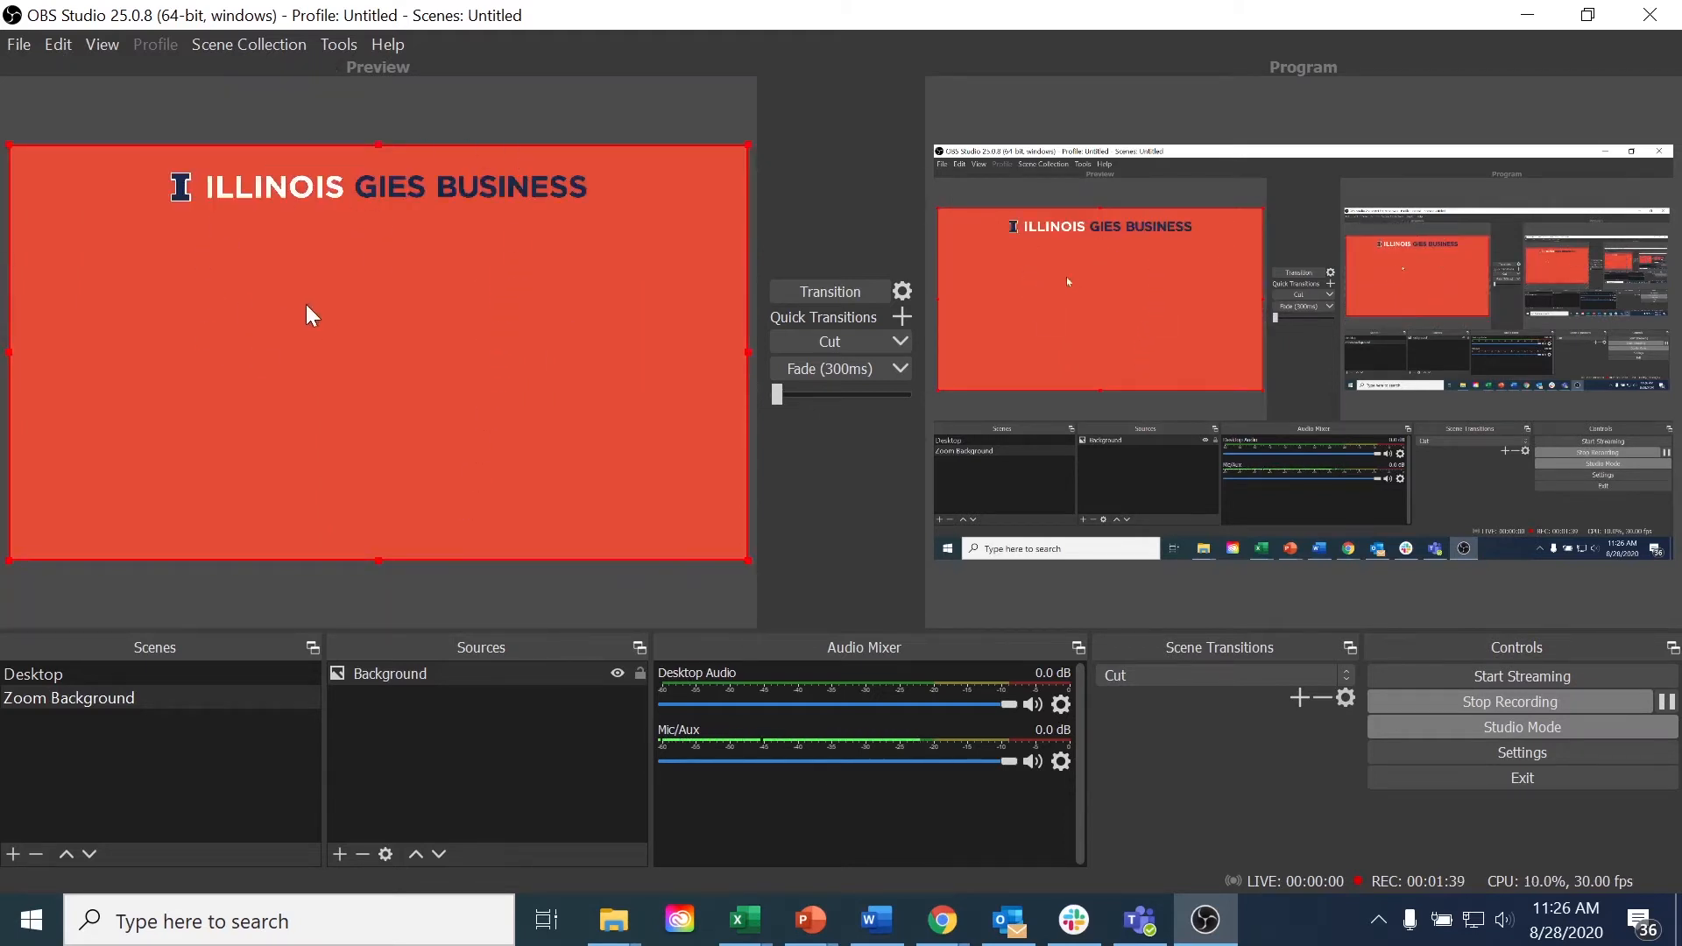
Add a new video capture device source named Webcam 2 with Integrated Camera as its device.
left_click(340, 855)
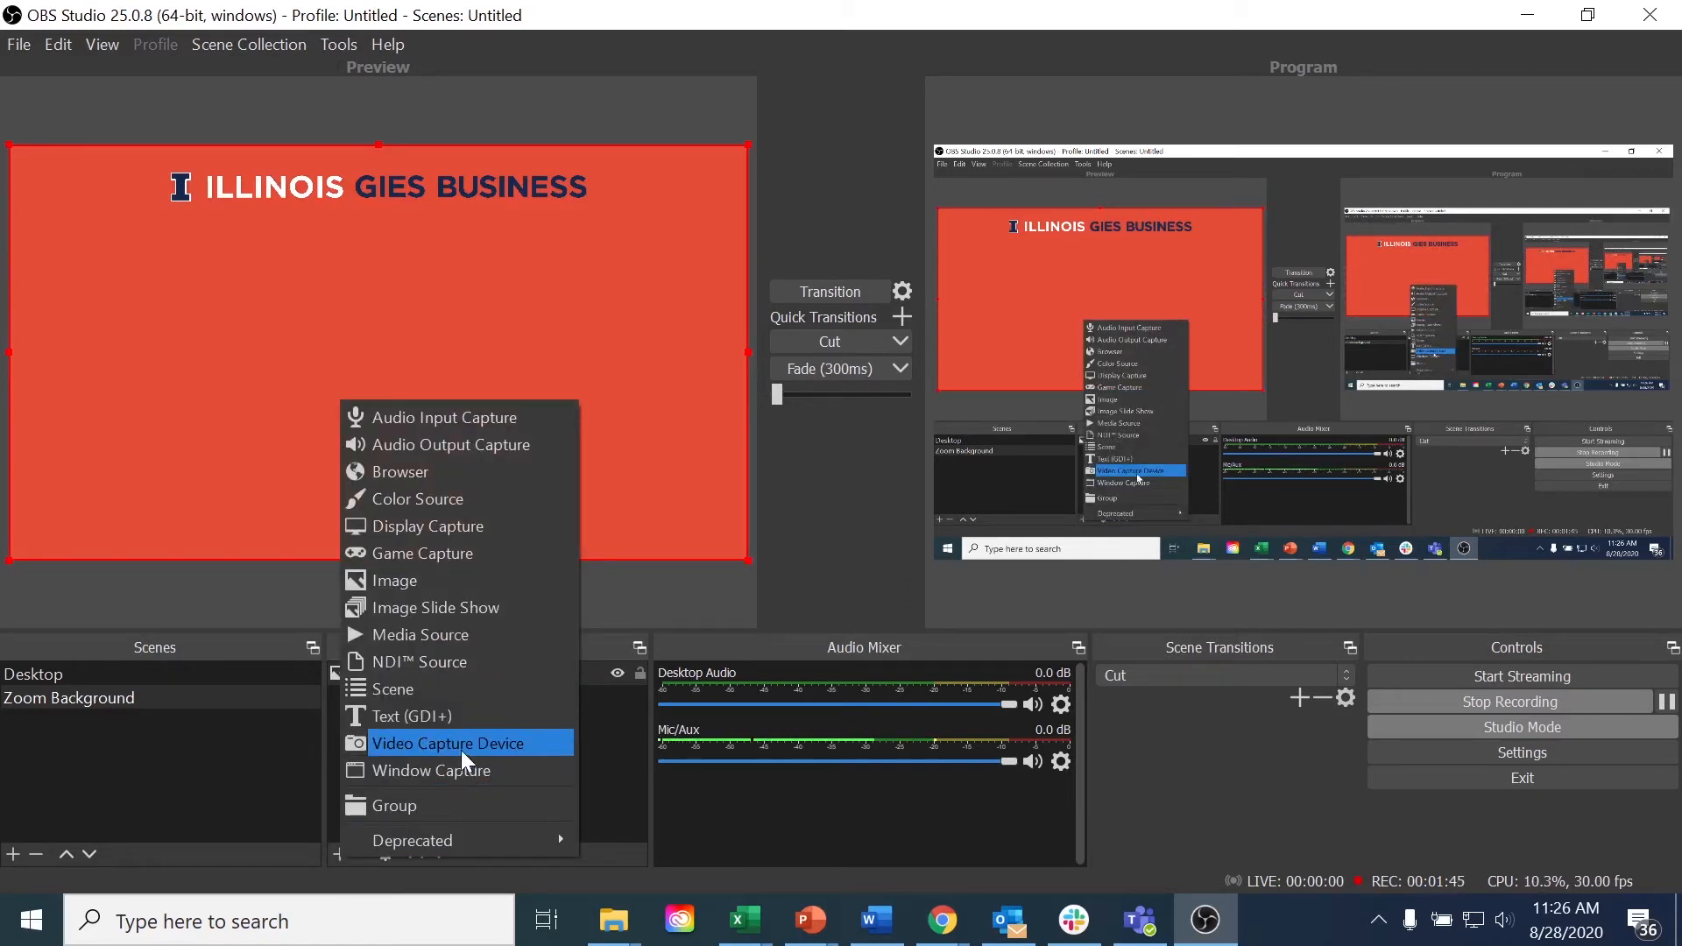
left_click(462, 745)
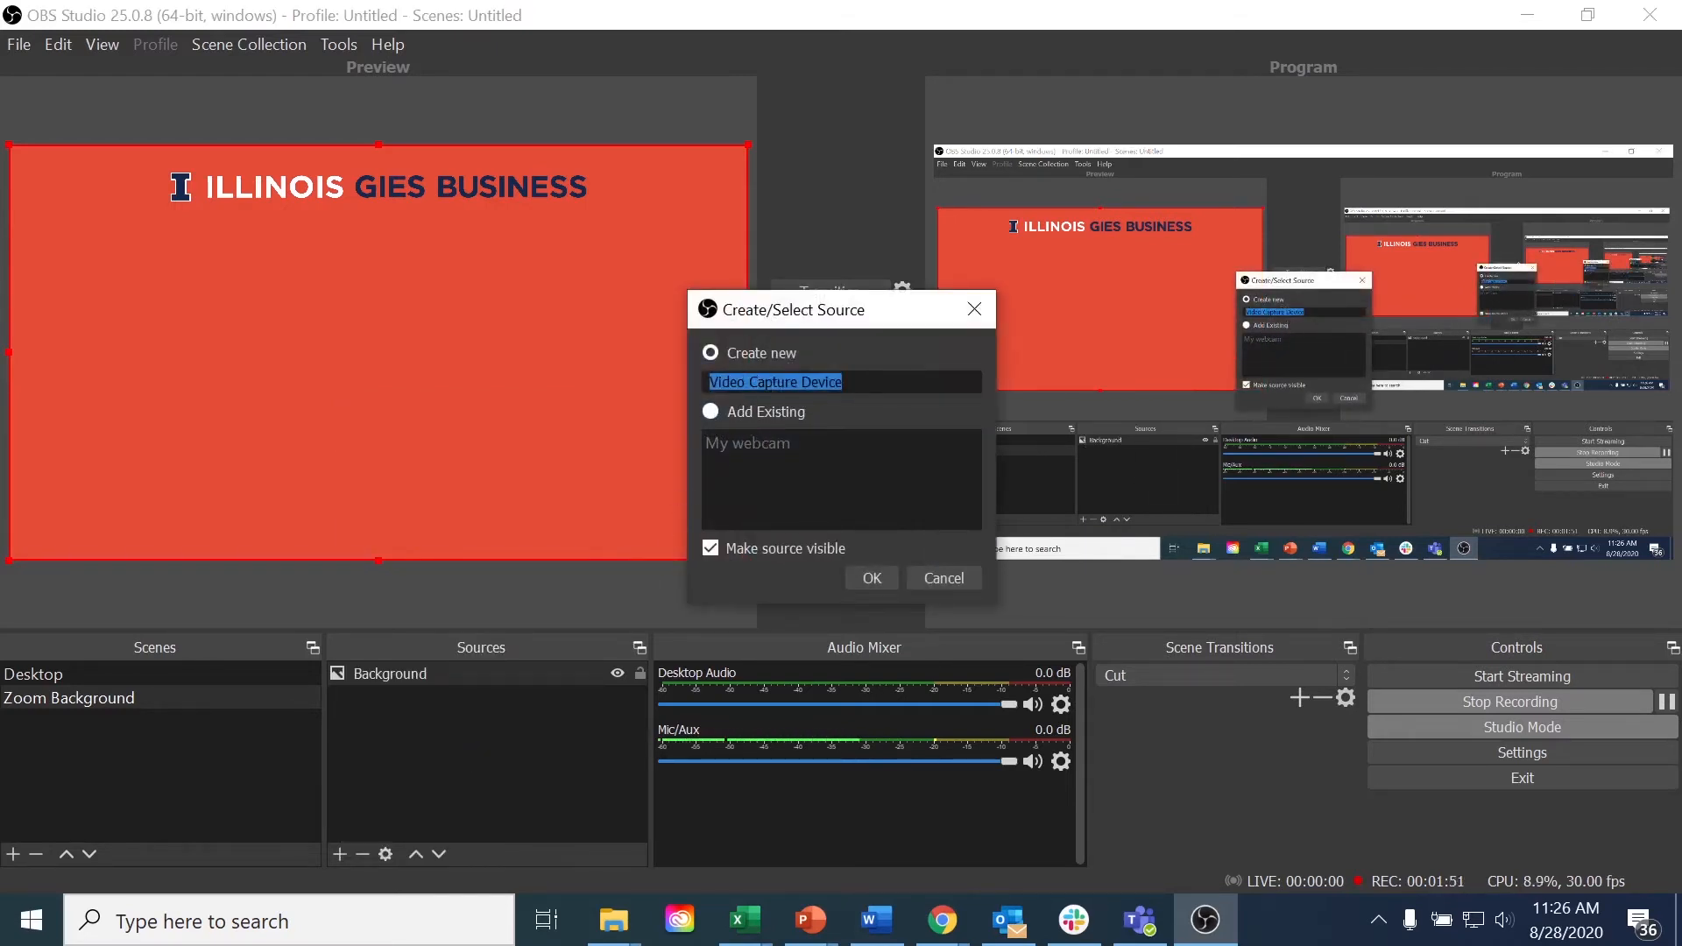
type("Webcam 2")
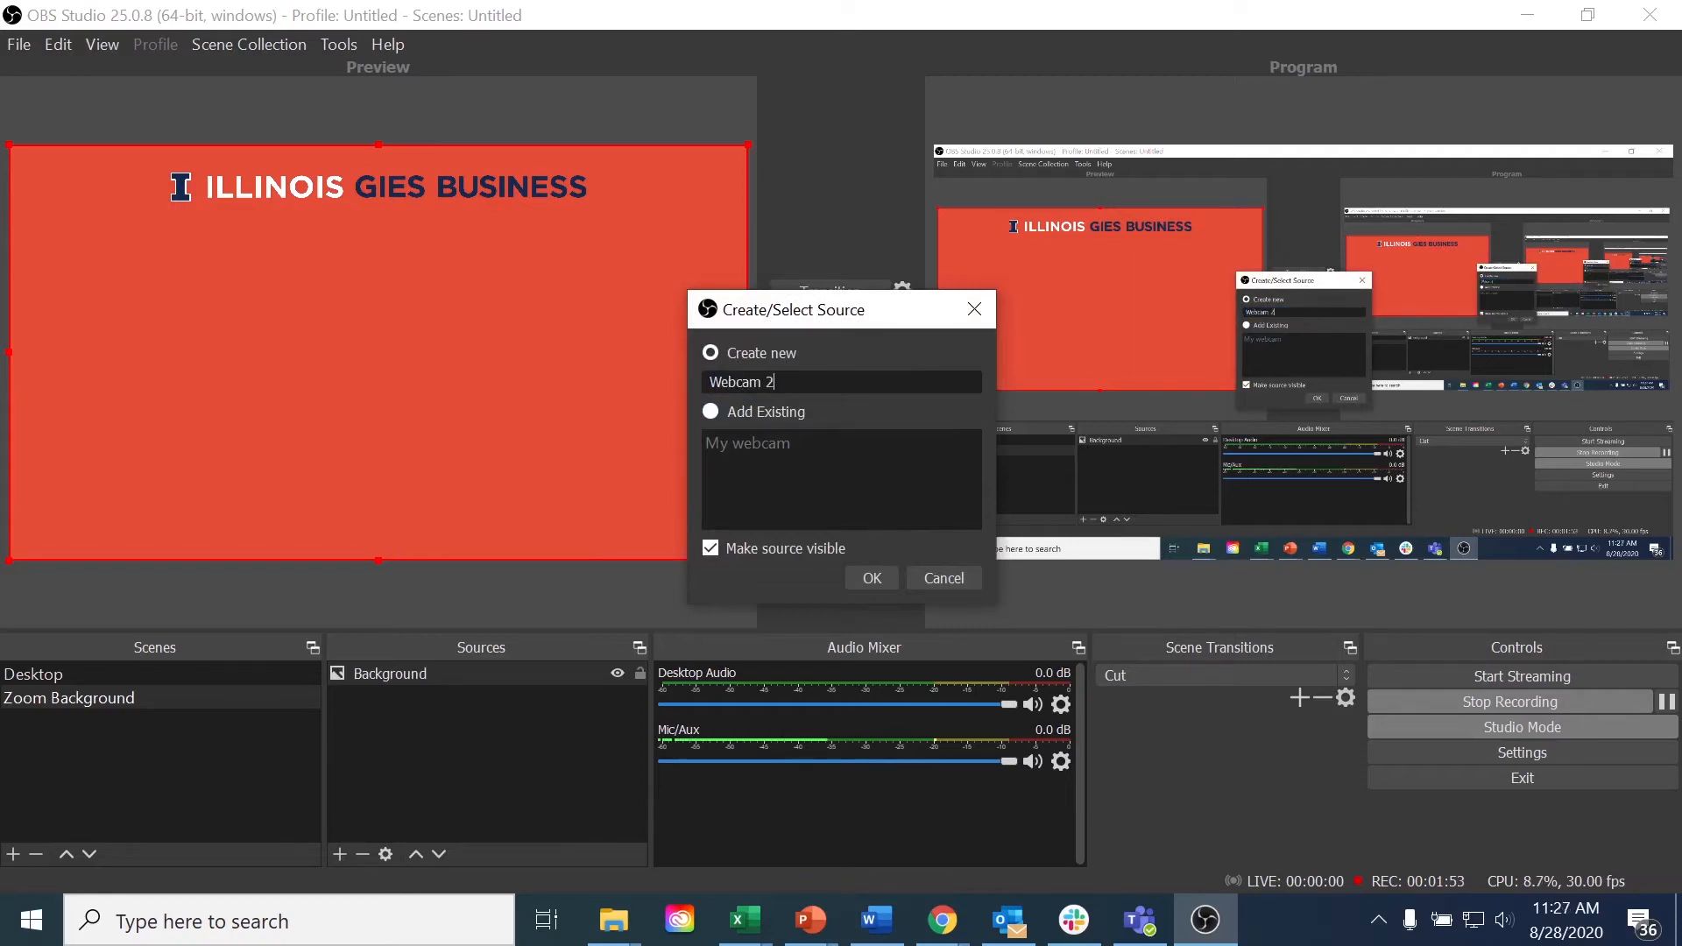
left_click(872, 578)
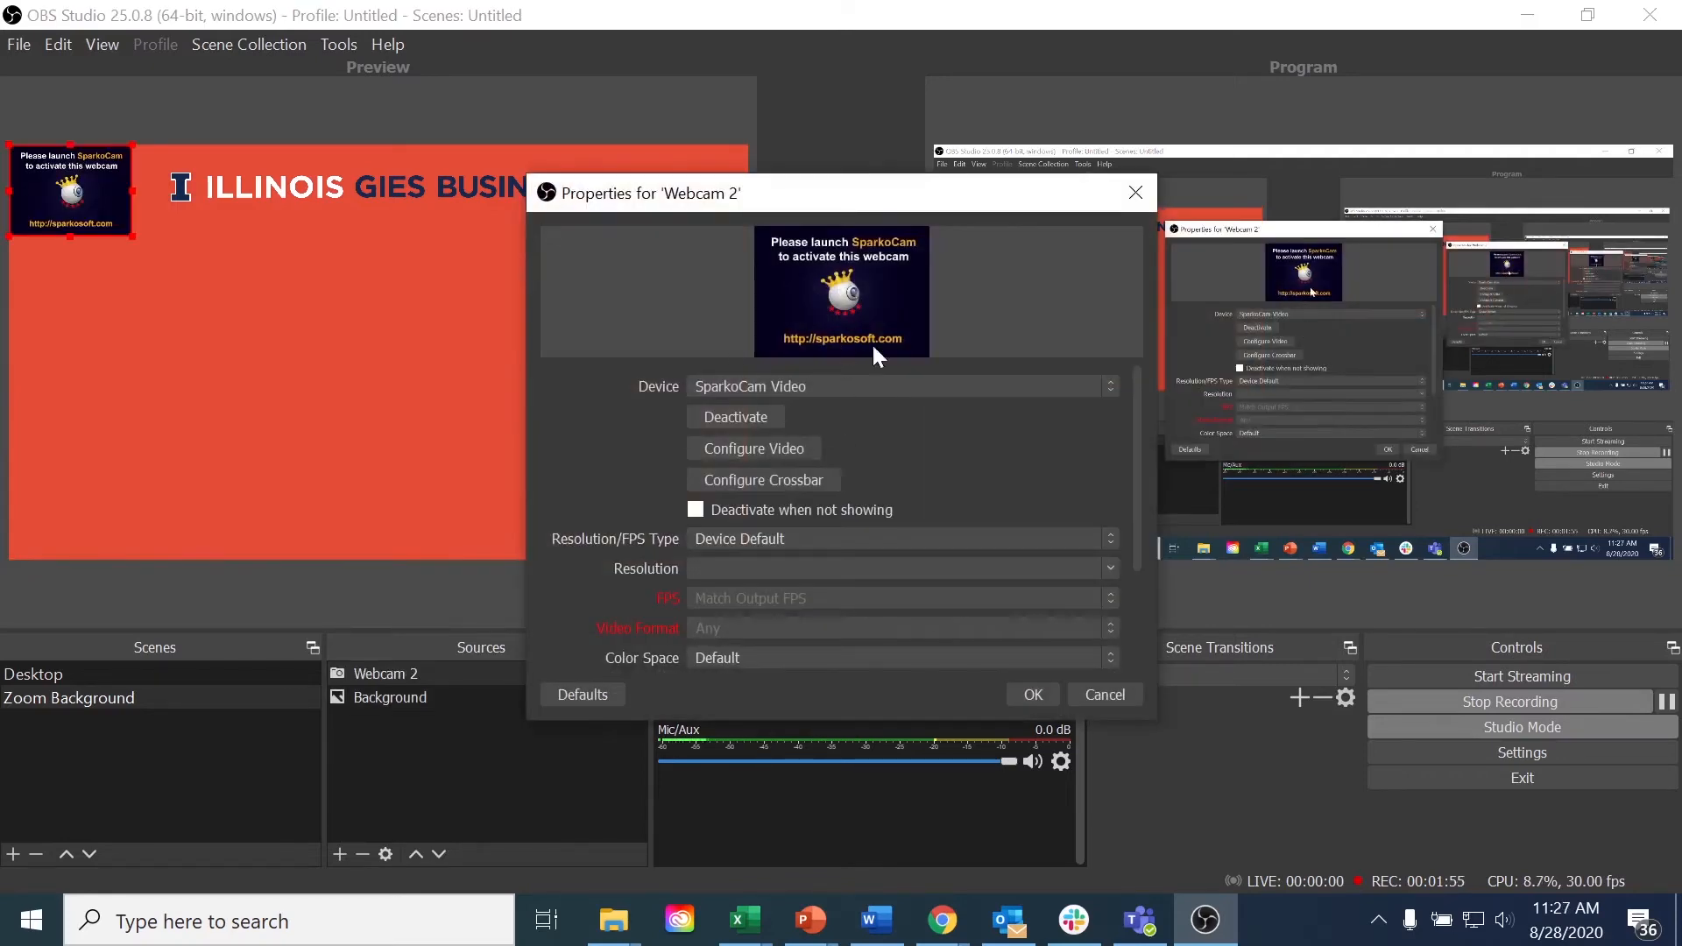
left_click(857, 385)
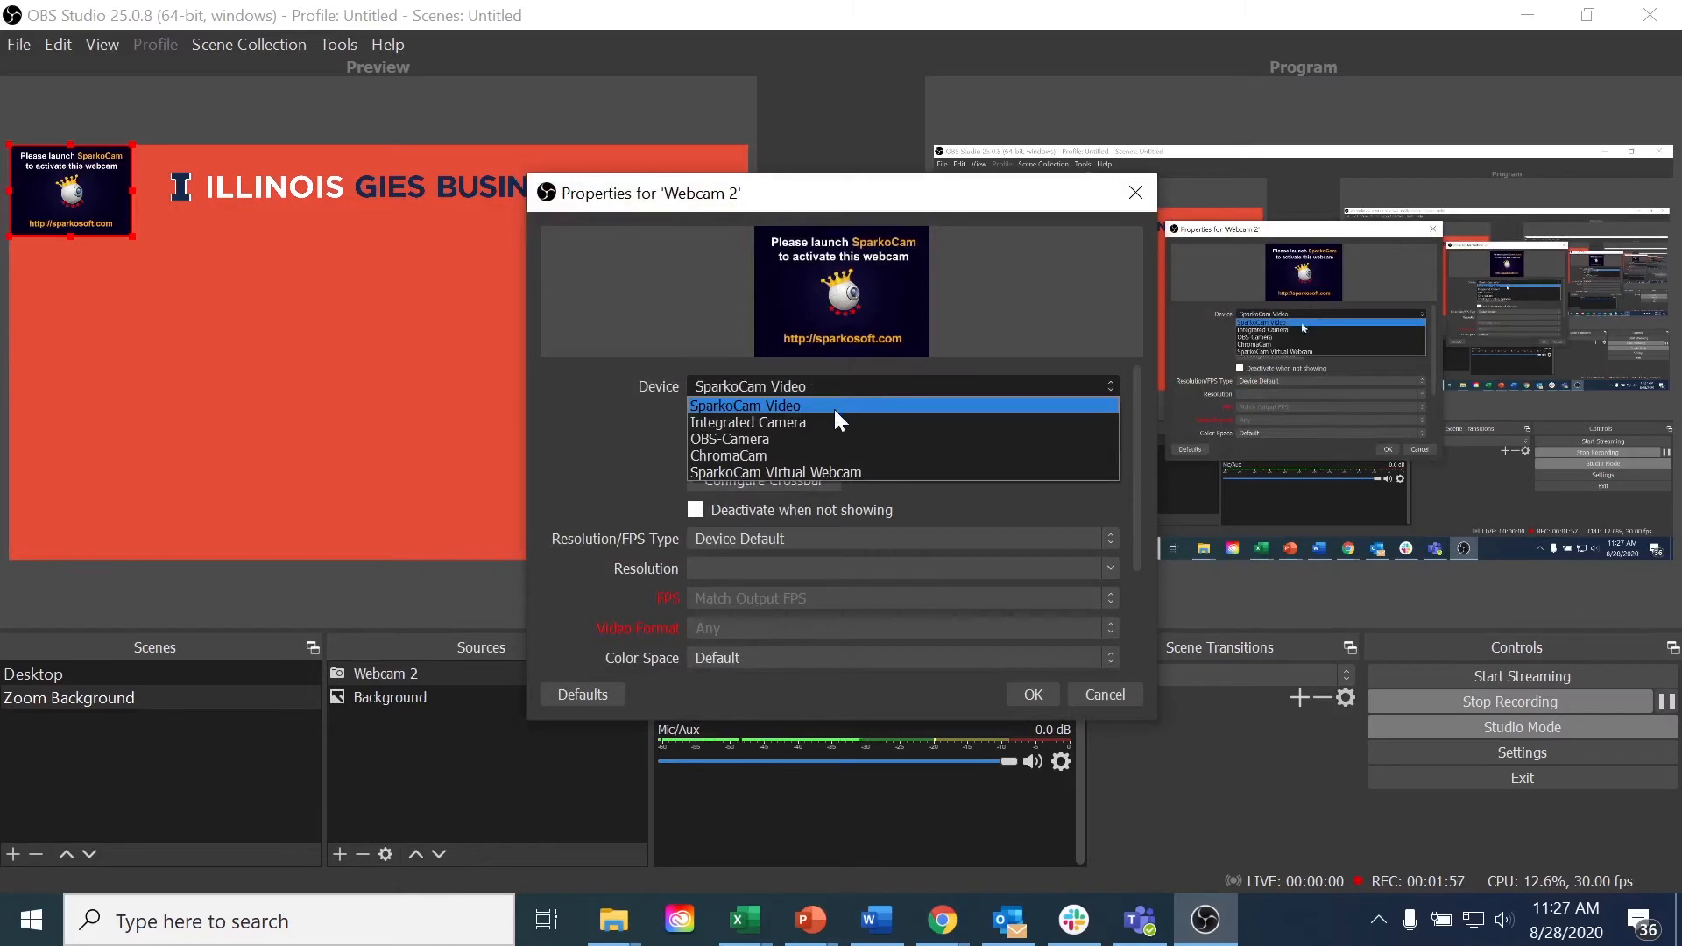
left_click(824, 424)
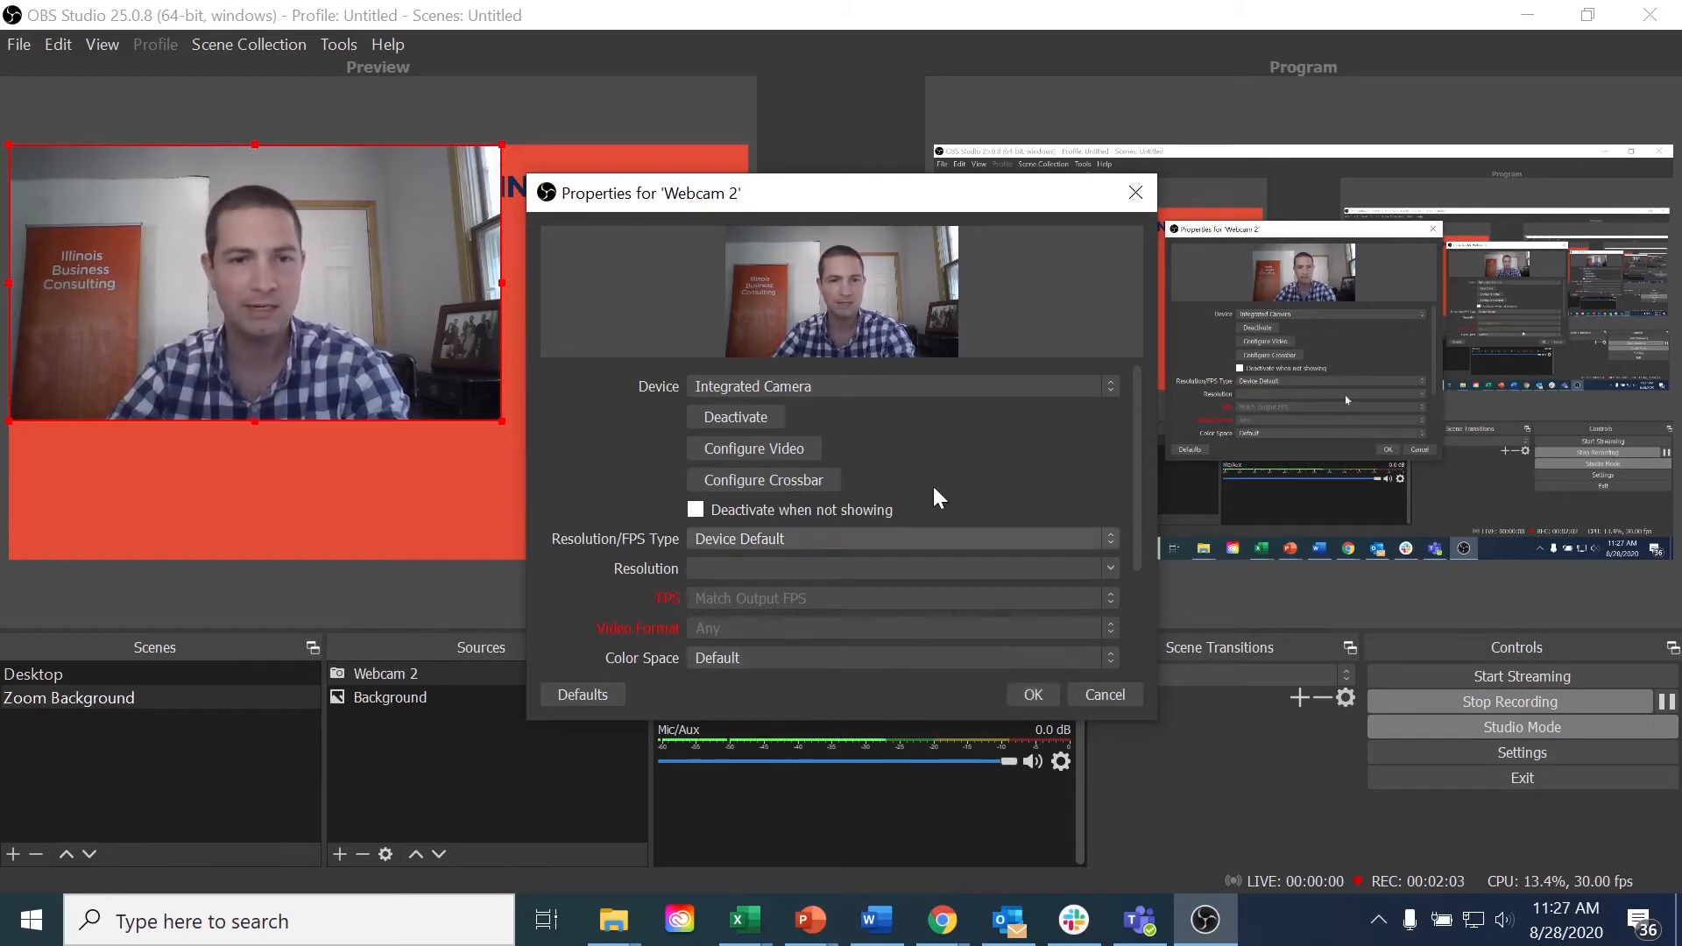
left_click(1033, 695)
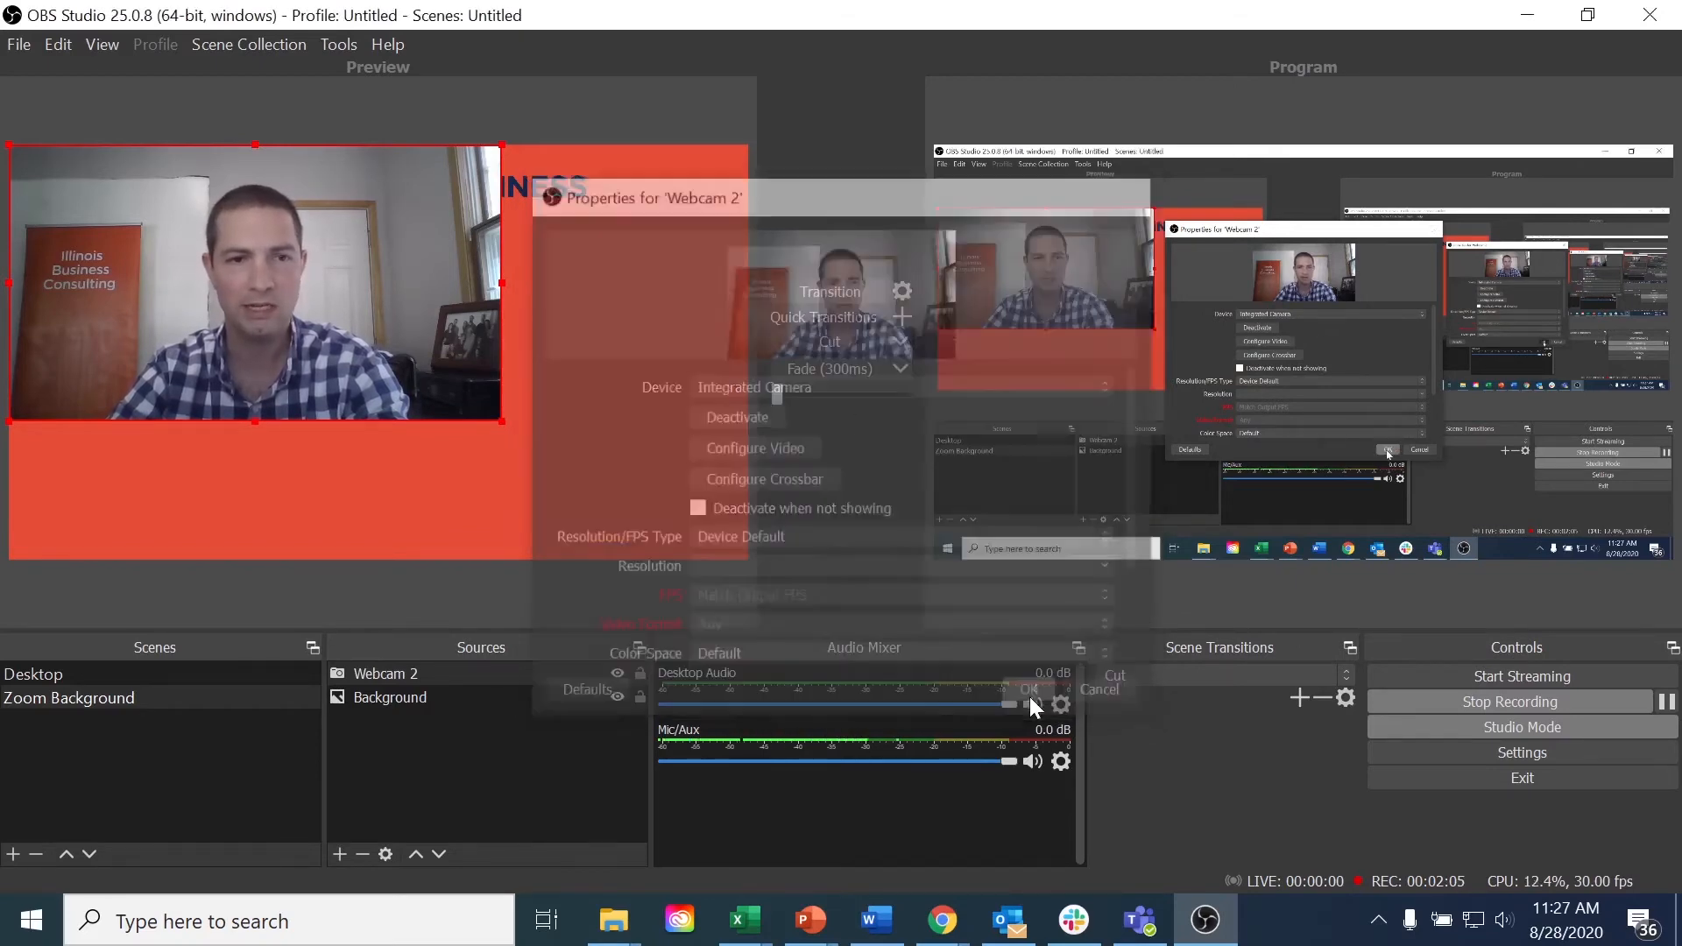
Move the webcam image below the Illinois Gies Business logo and enlarge it to fill most of the orange background.
left_click_drag(340, 293, 412, 358)
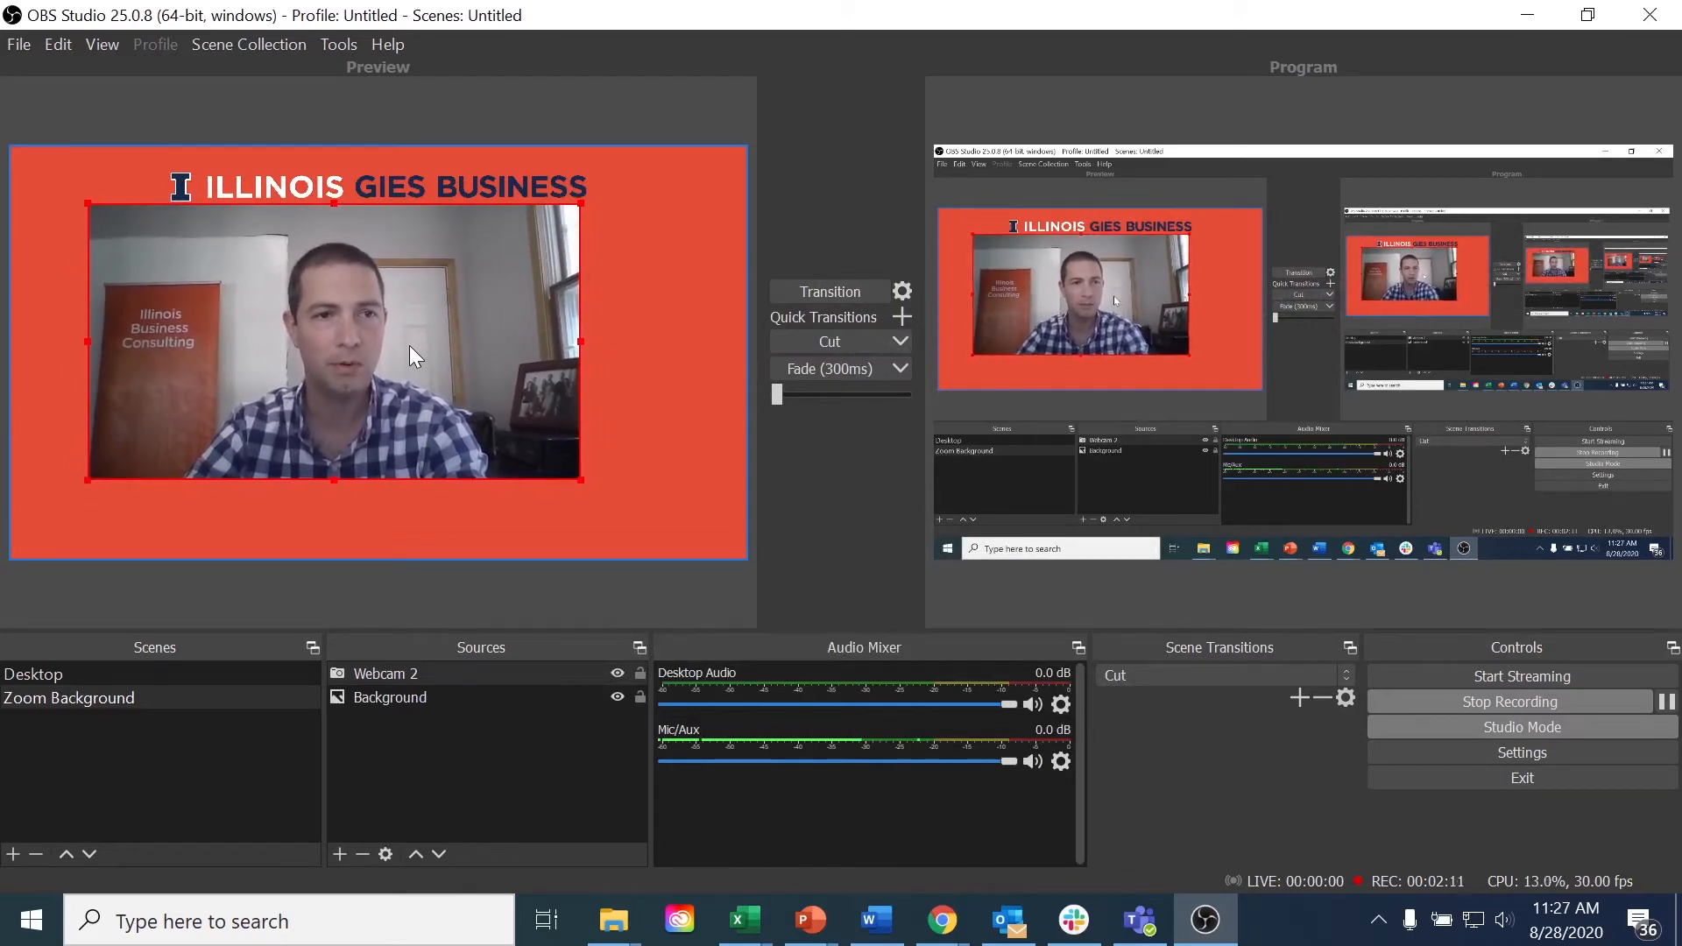
left_click_drag(579, 482, 698, 554)
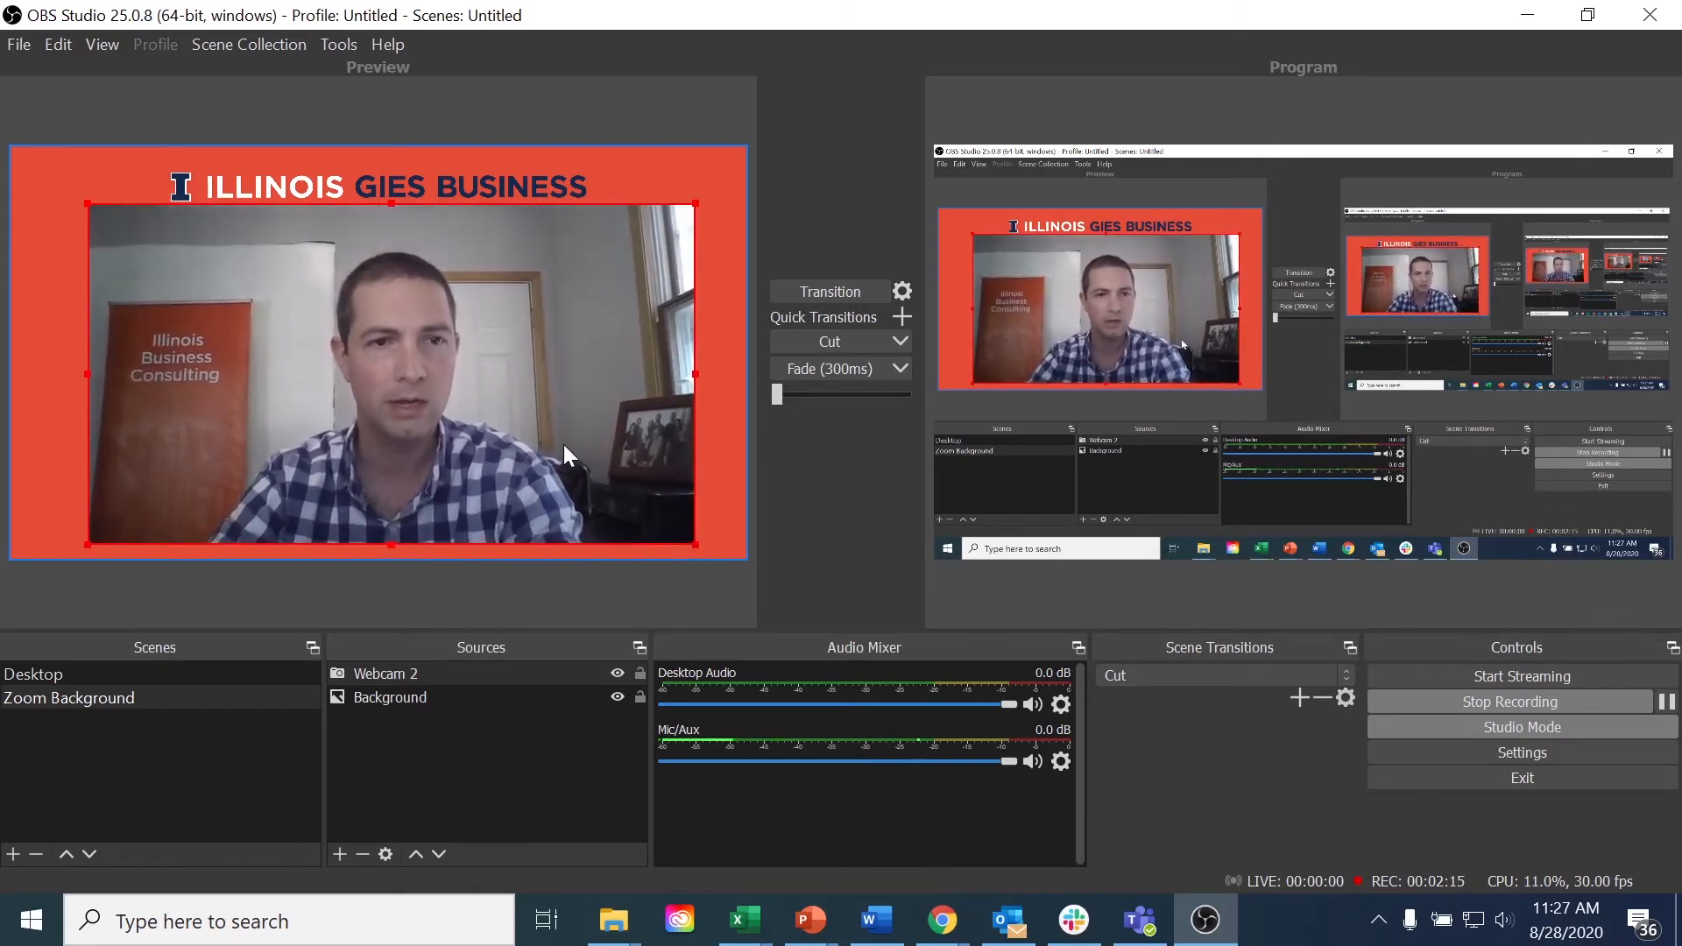
left_click_drag(564, 452, 569, 454)
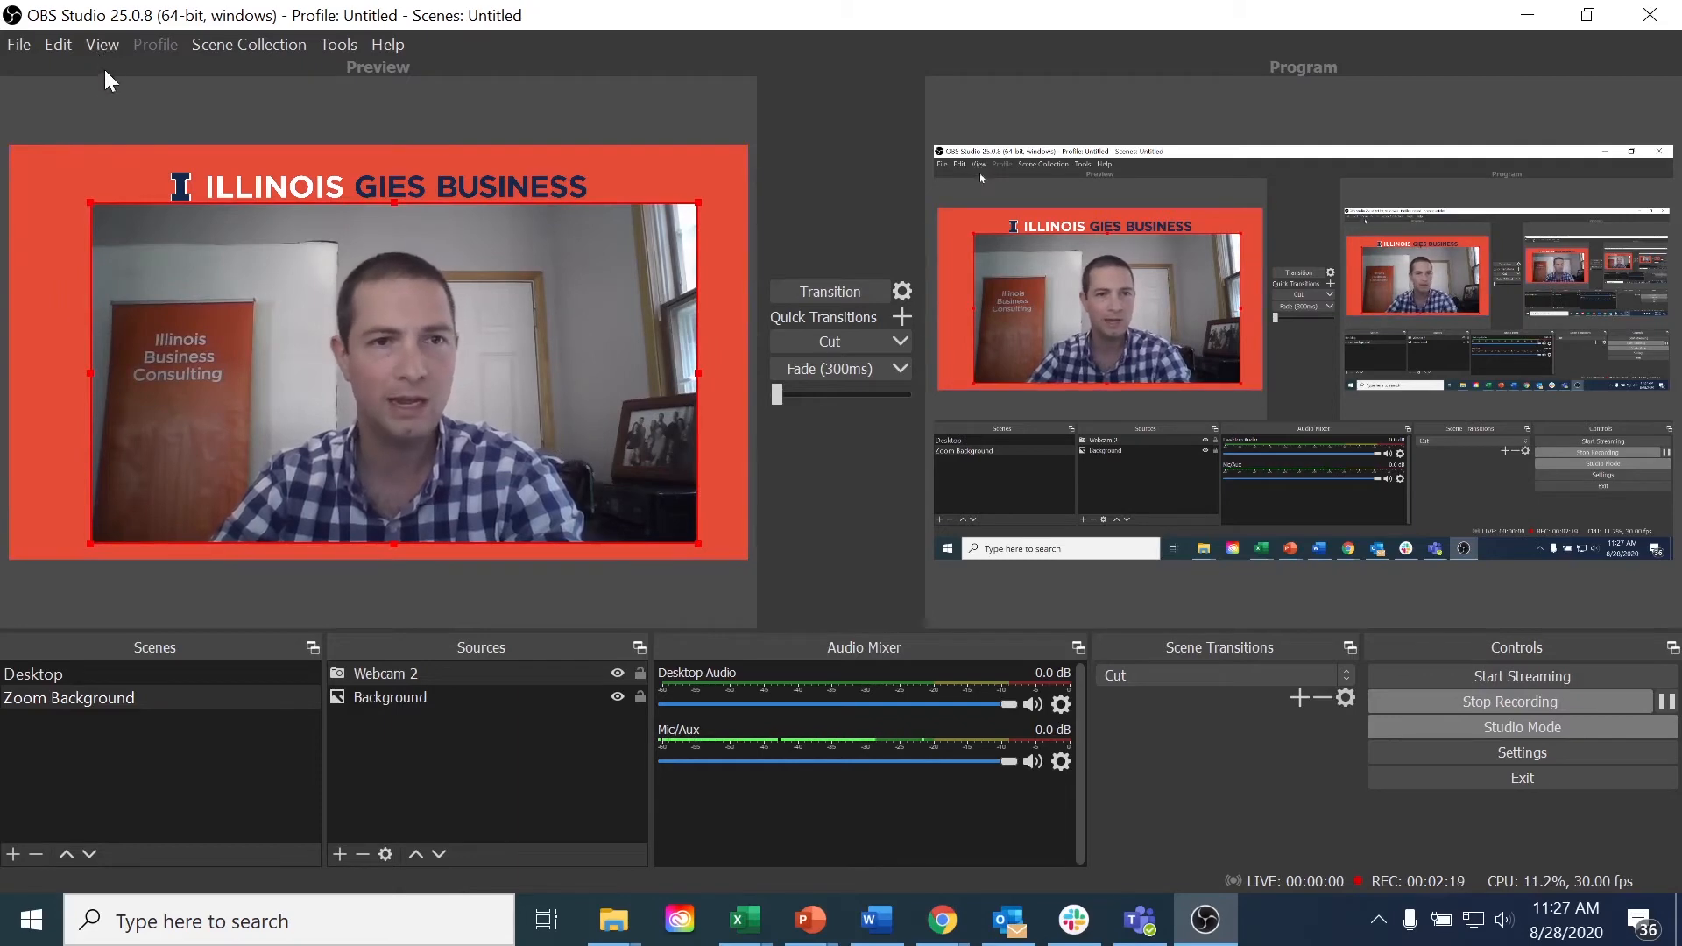
Center the webcam image horizontally on the background with the Center Horizontally transform and deselect it.
left_click(59, 44)
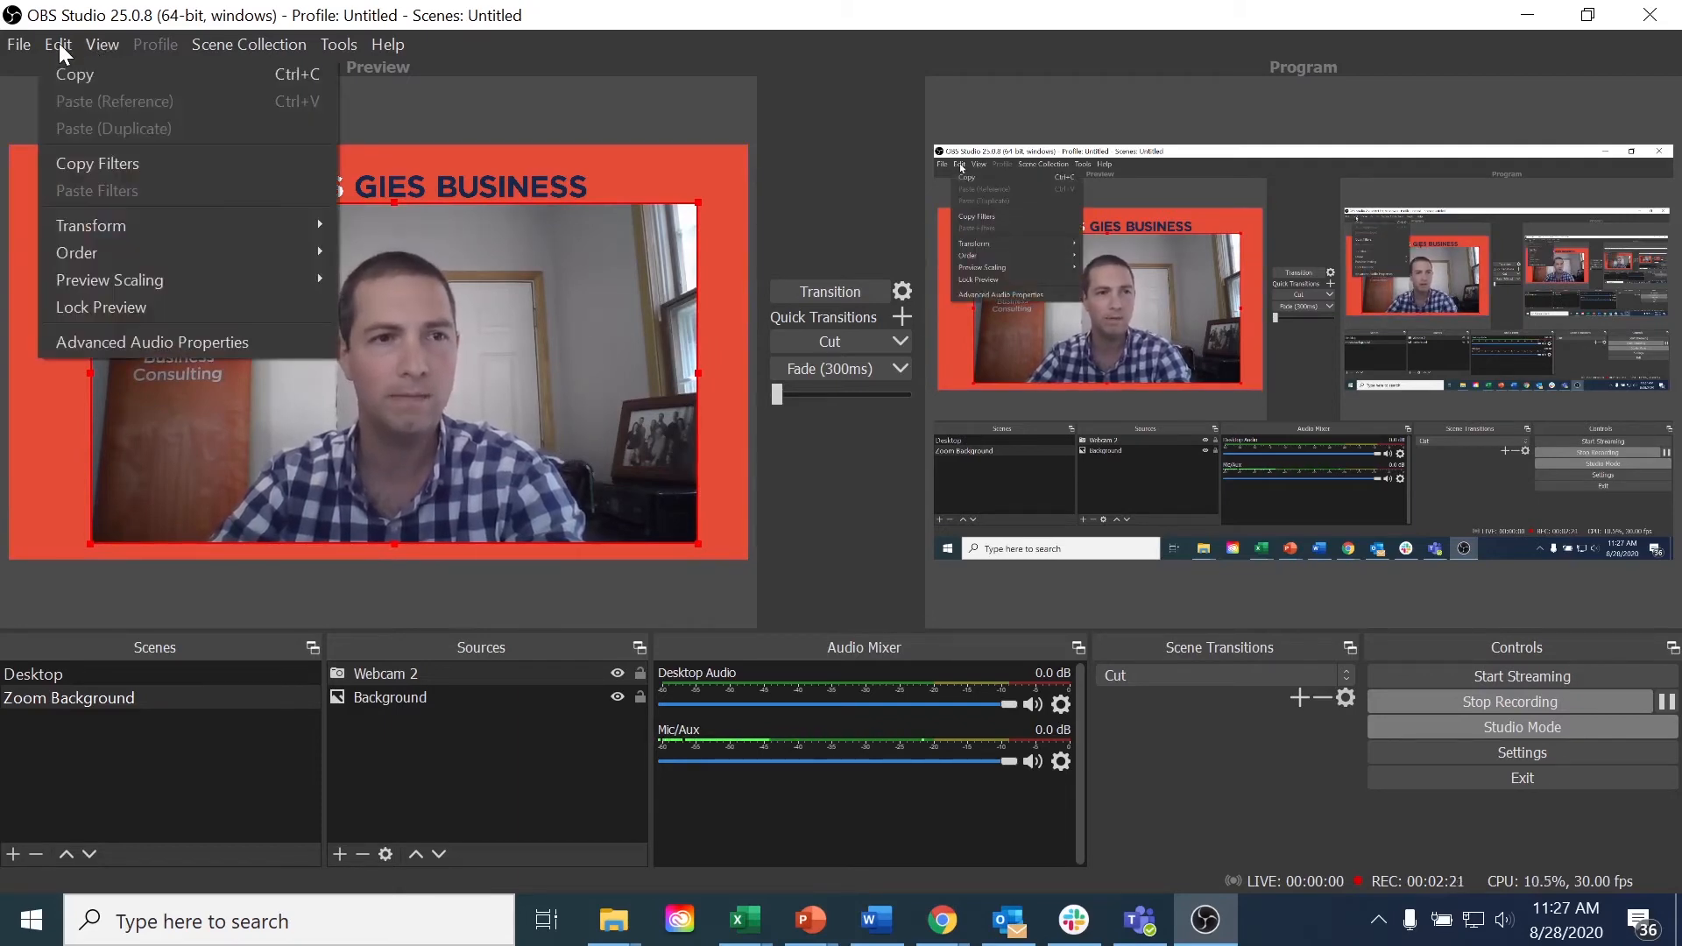
mouse_move(149, 227)
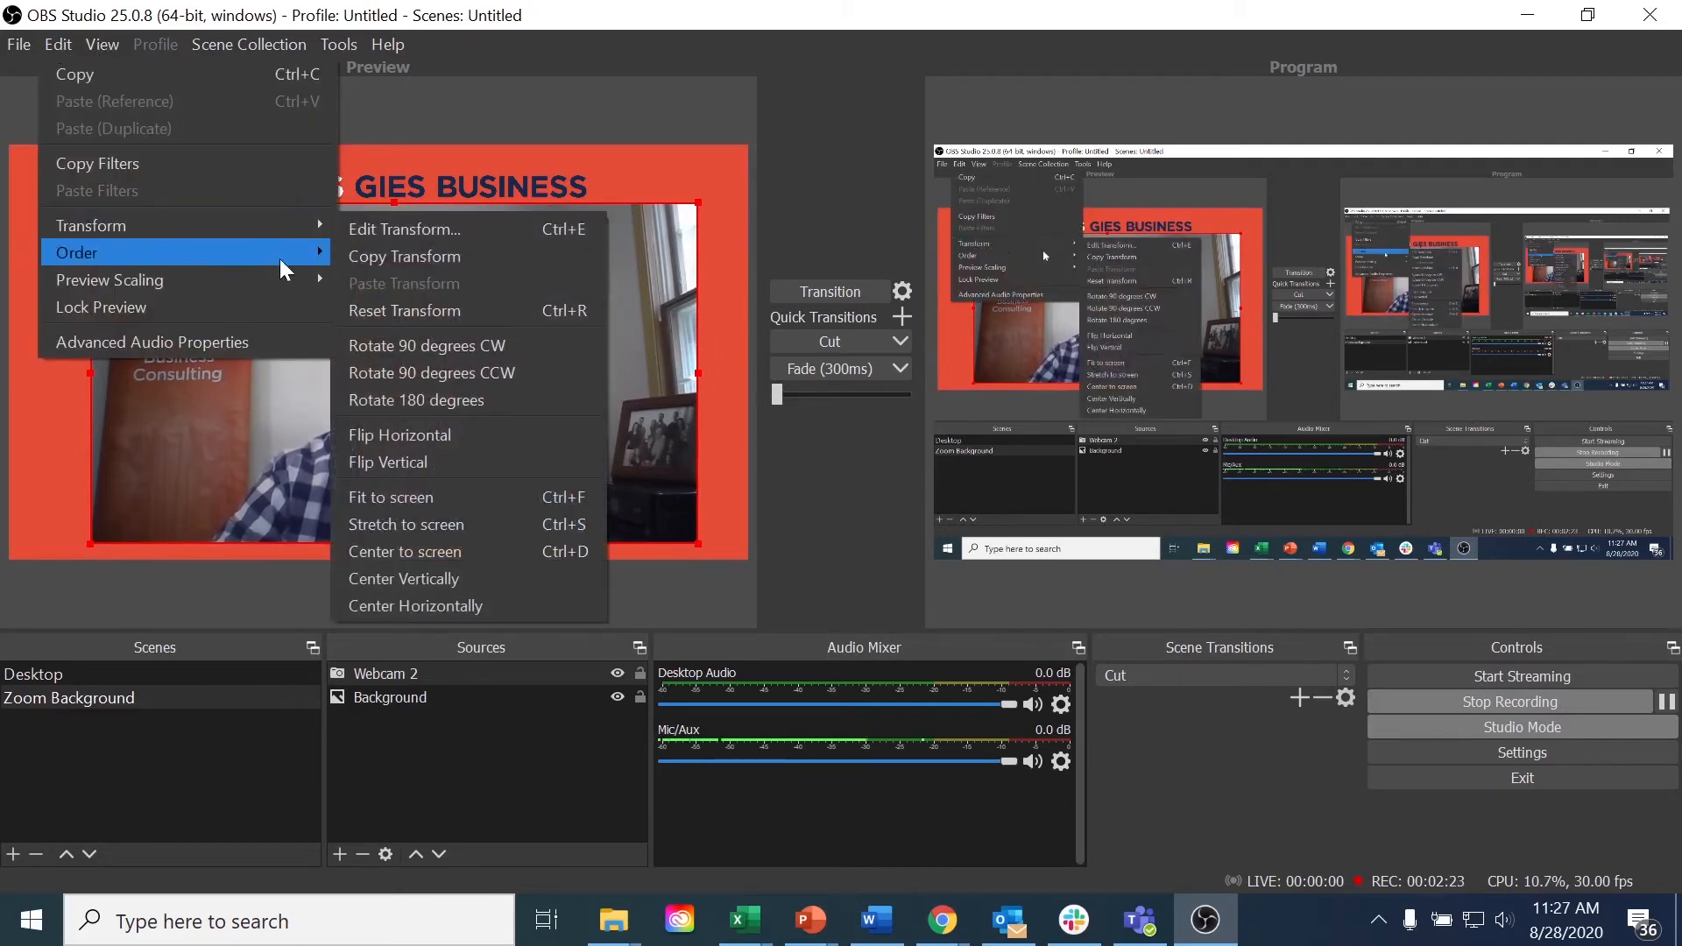
left_click(513, 607)
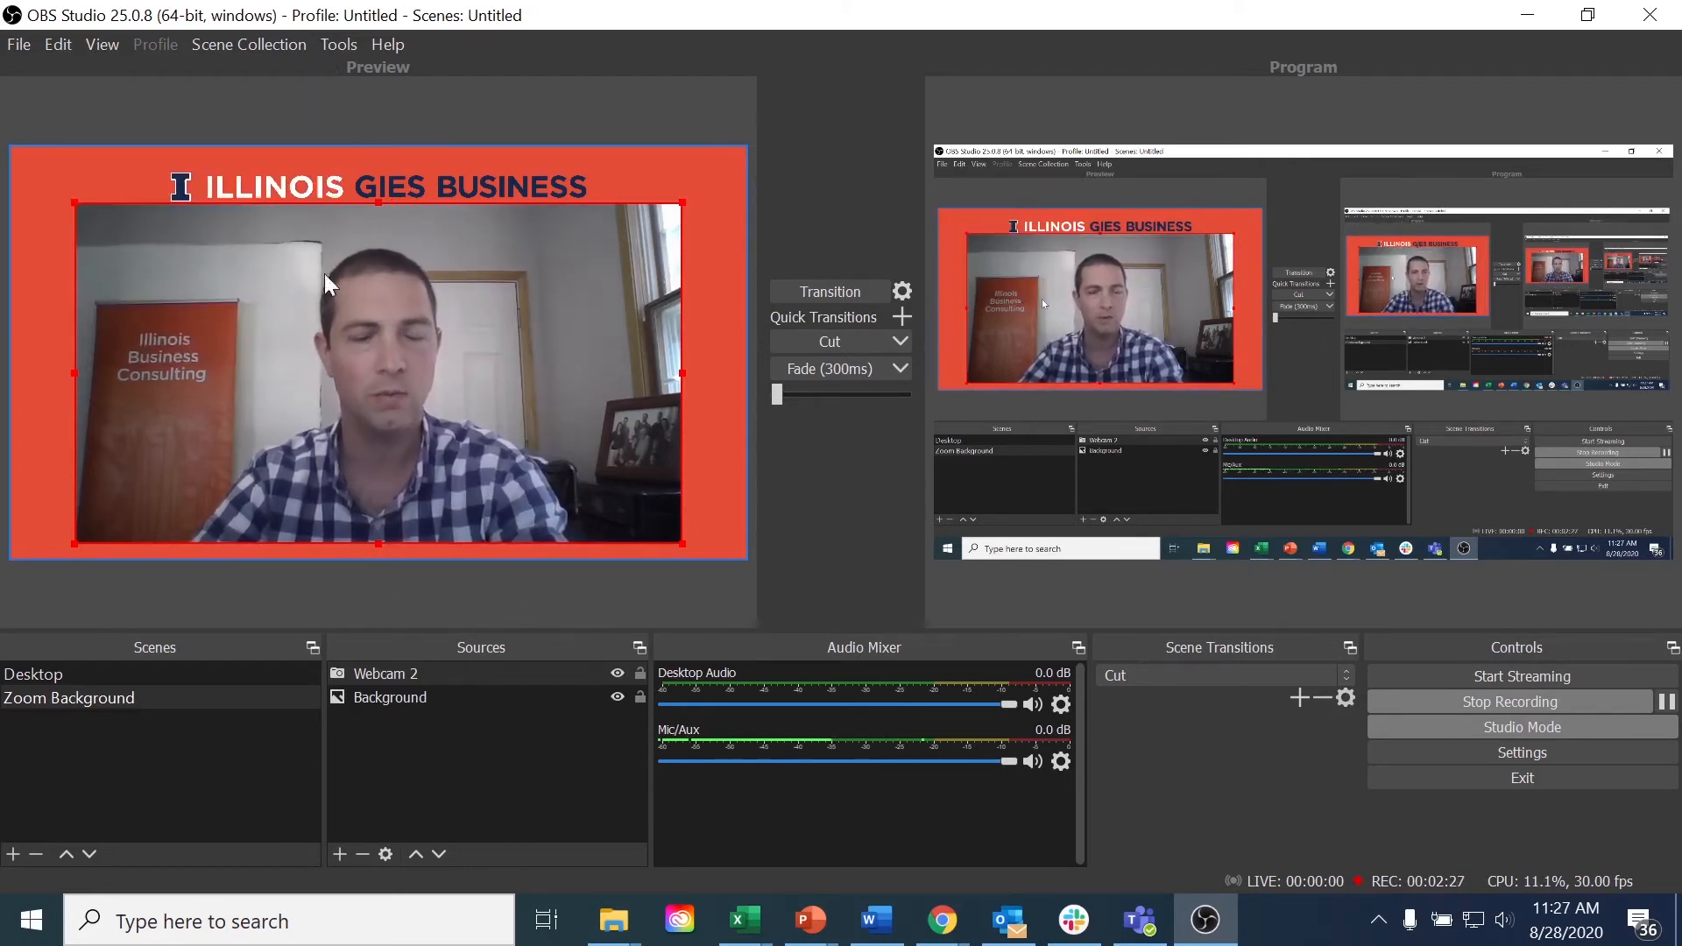
left_click(488, 120)
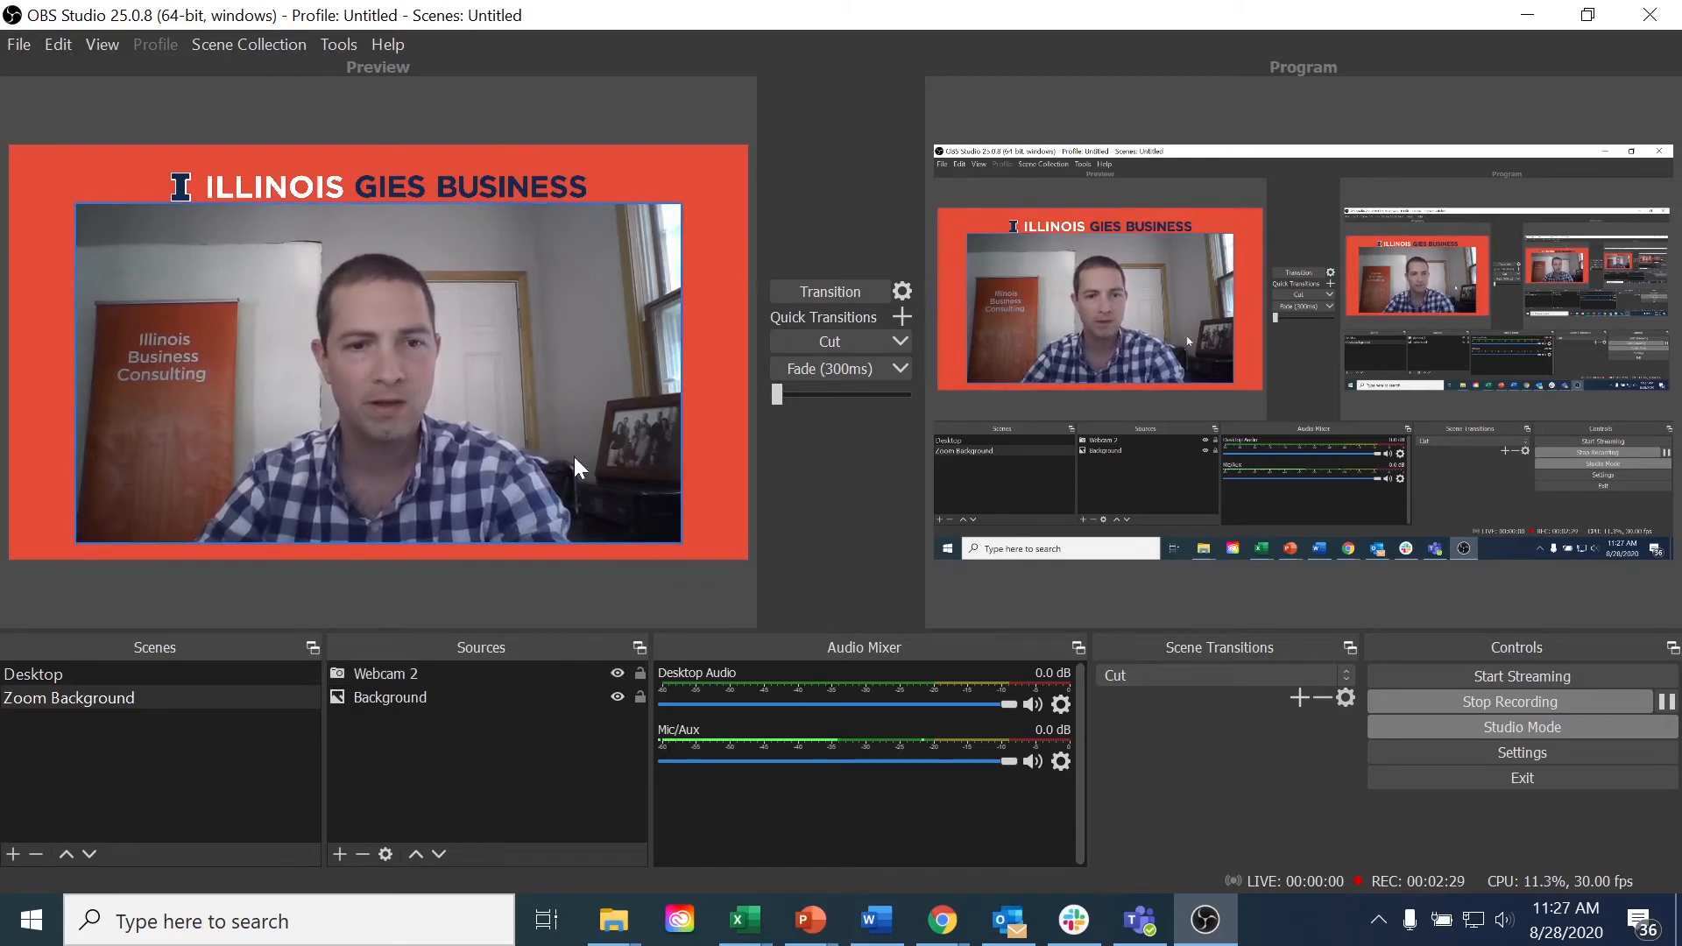
Add a new image source named Logo using the file 1200px-Illinois_Fighting_Illini_logo.svg.png.
left_click(337, 857)
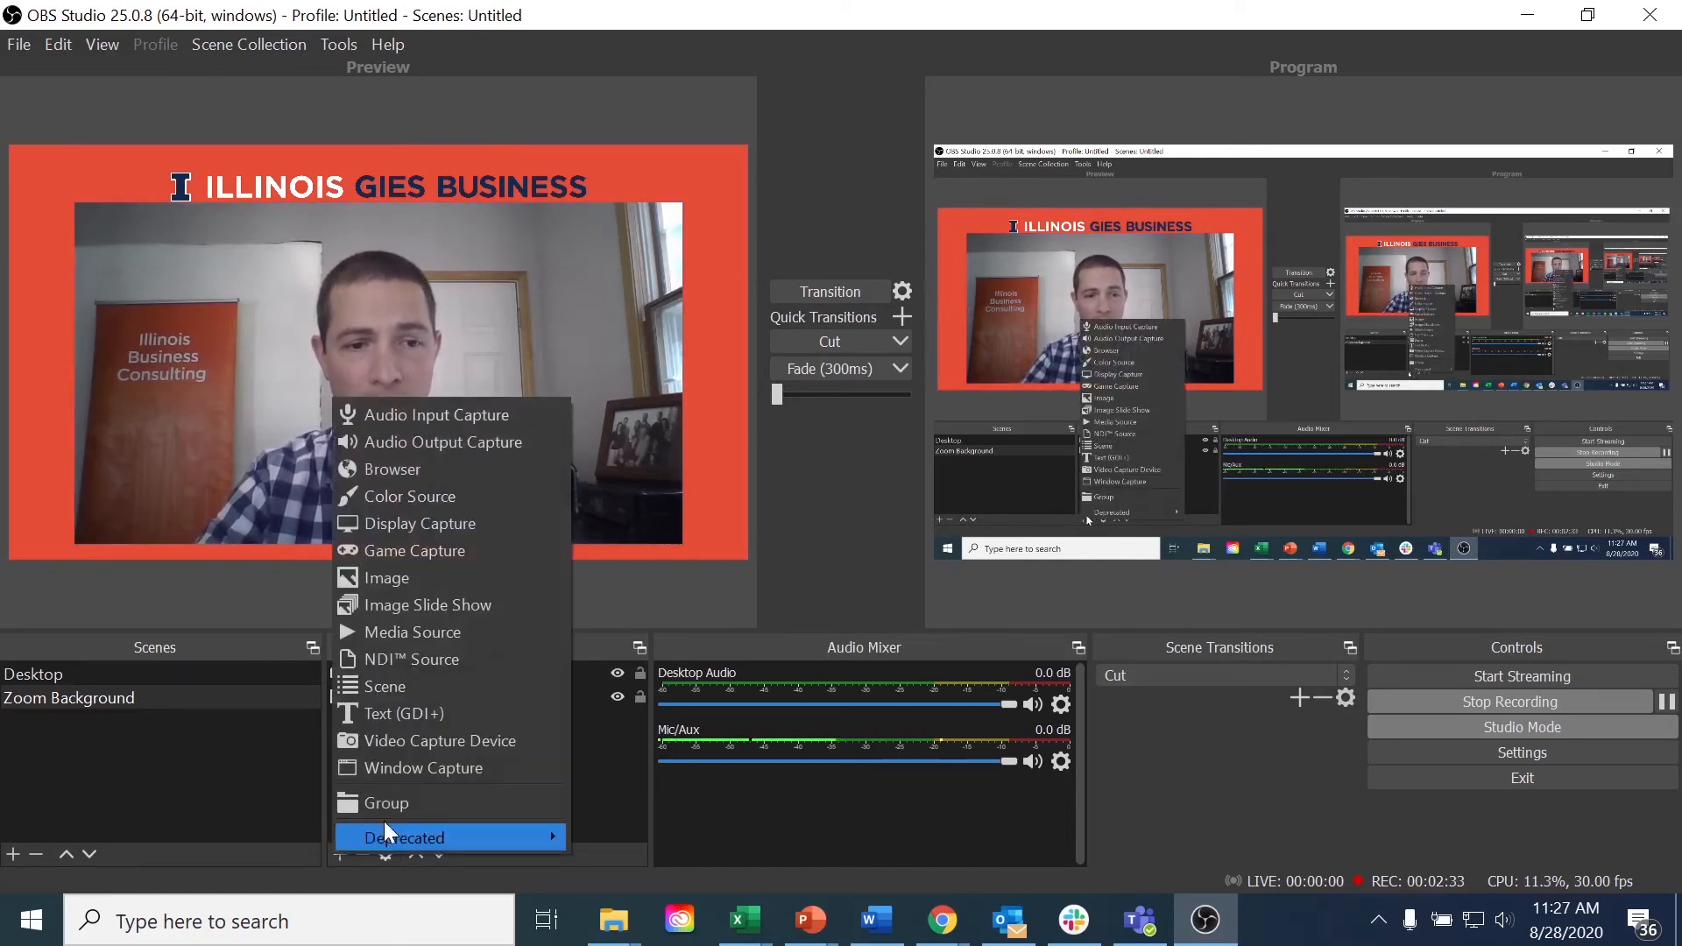
left_click(418, 585)
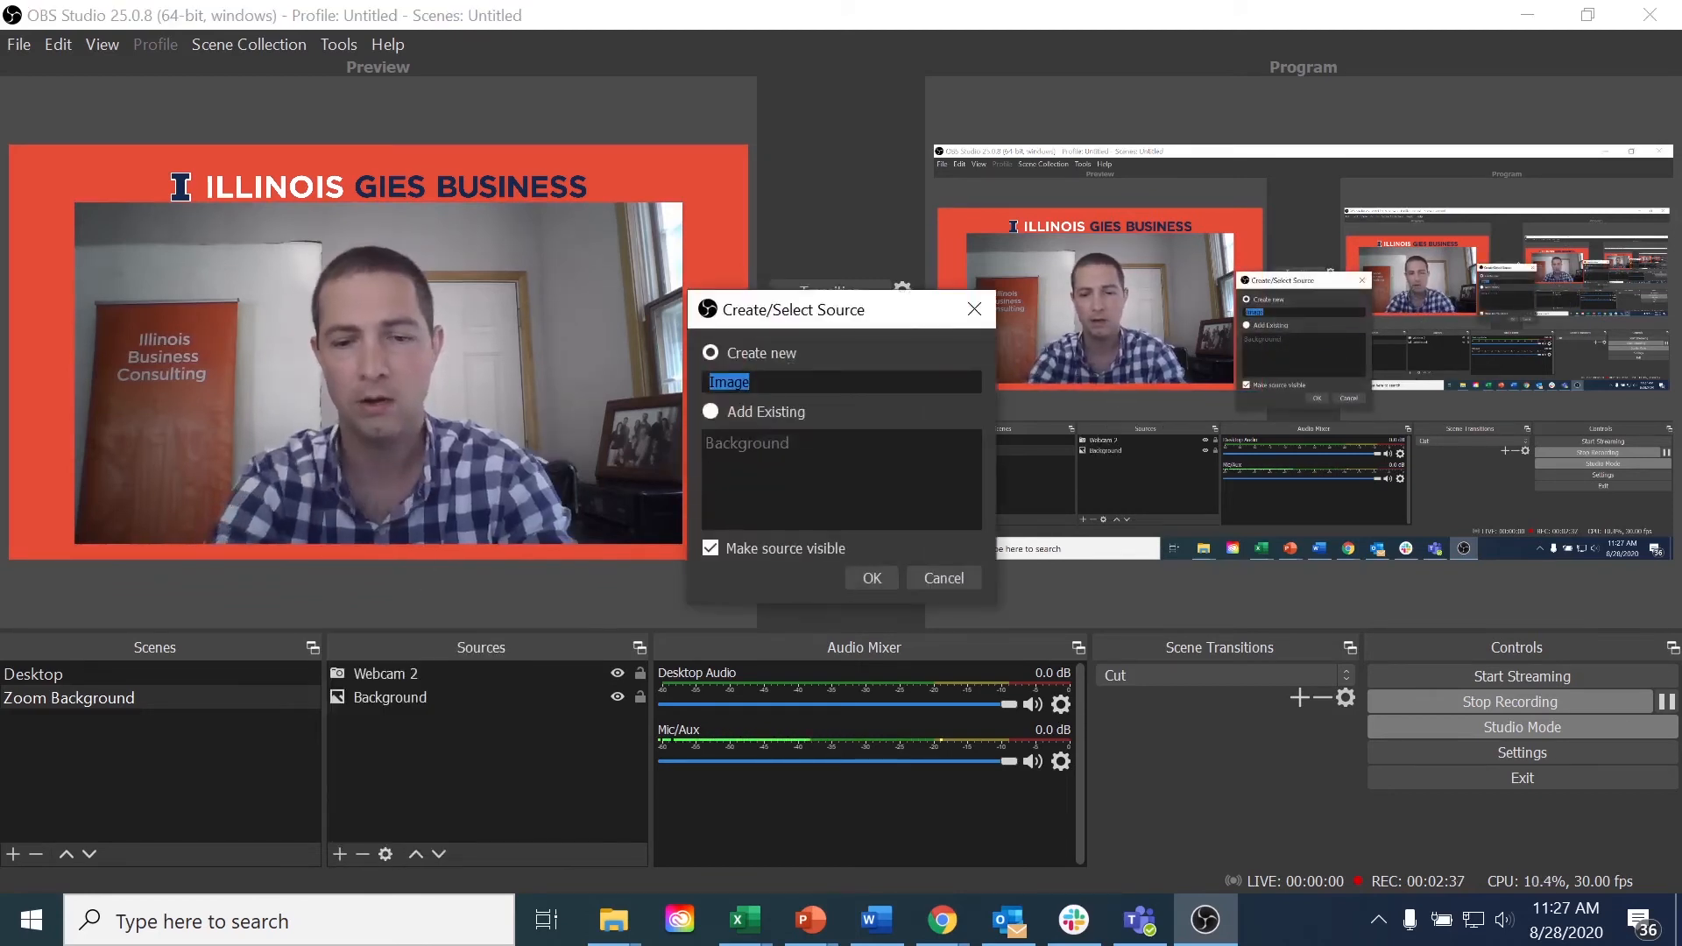
type("Logo")
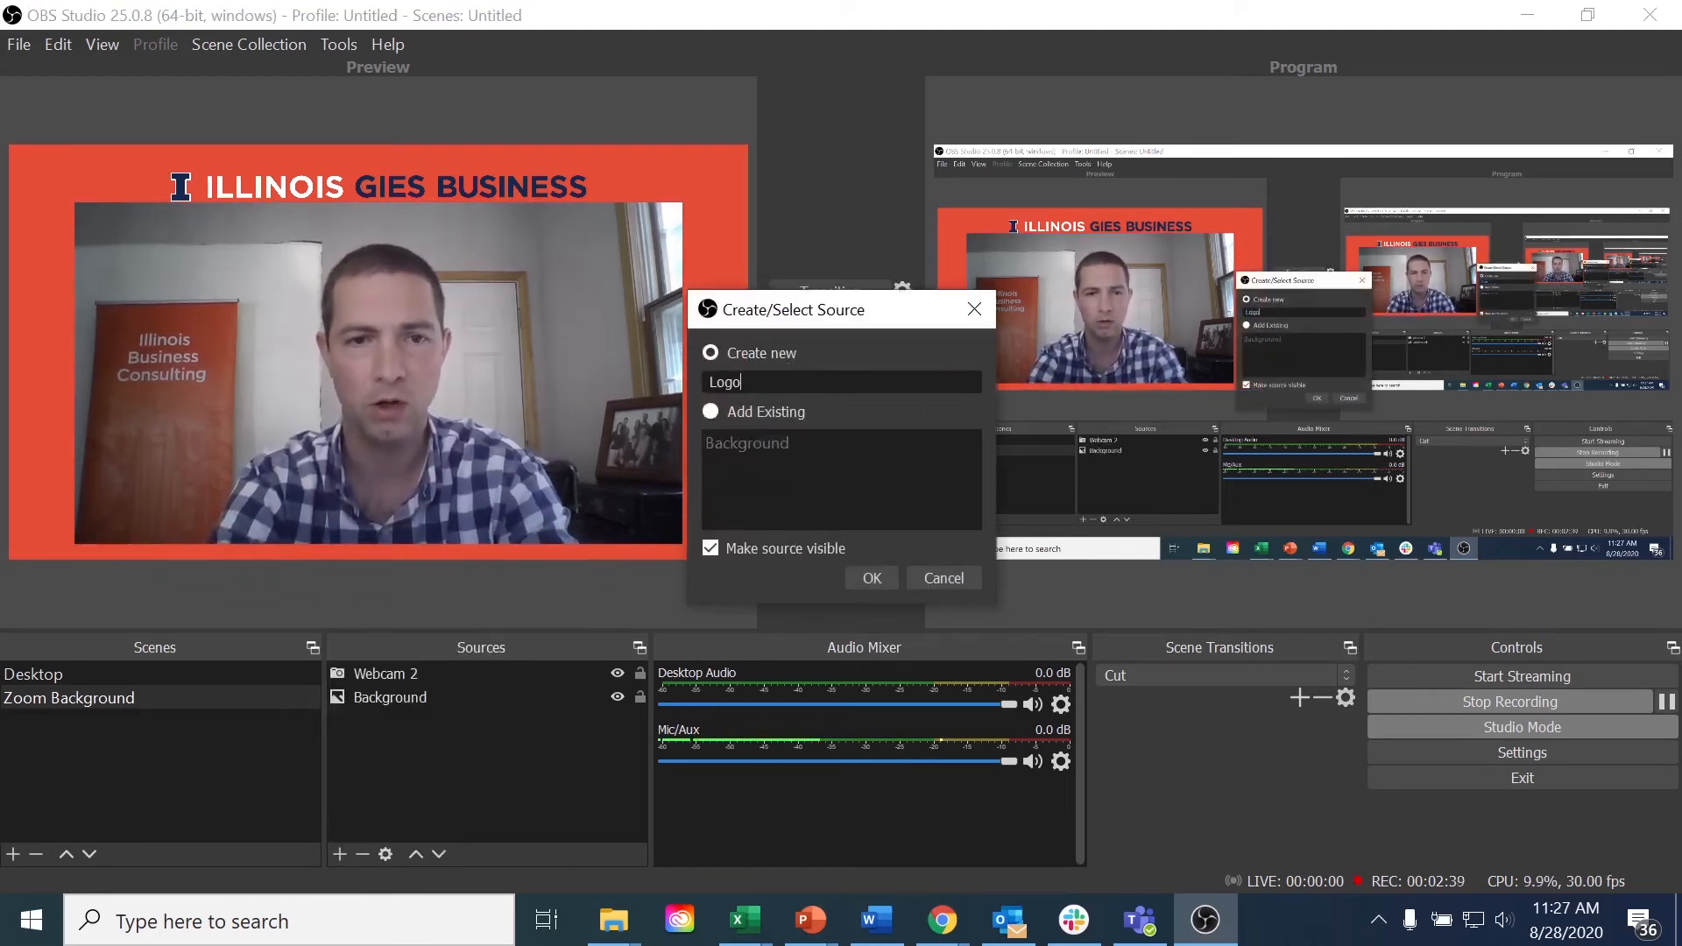
left_click(872, 579)
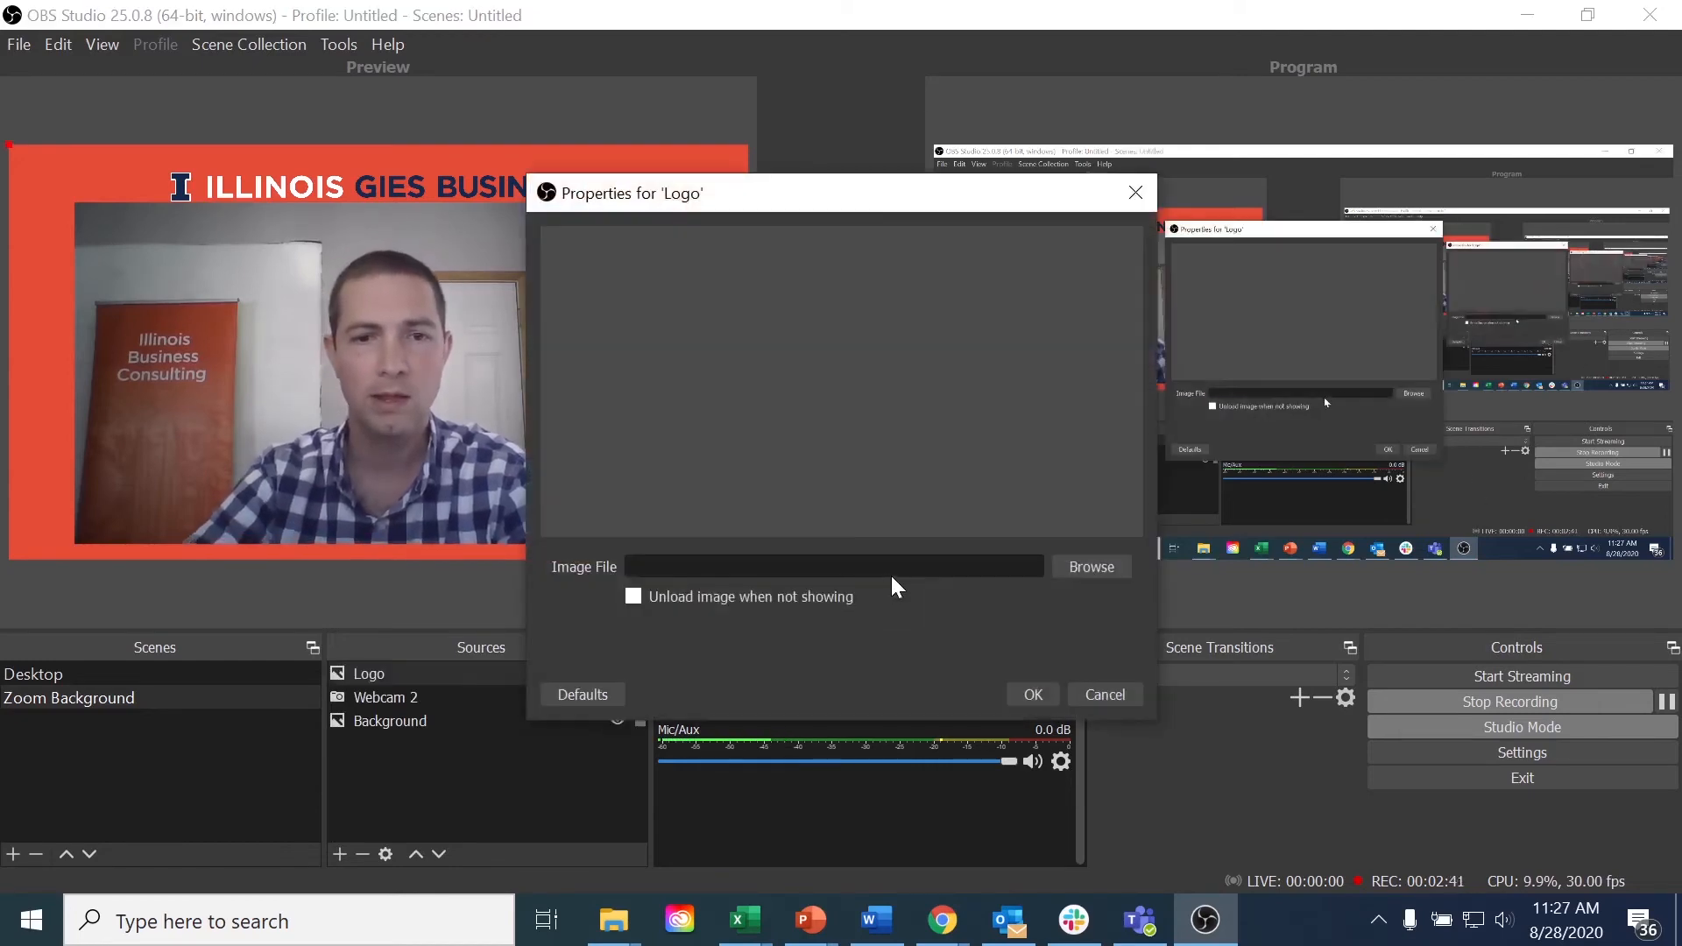
left_click(1083, 574)
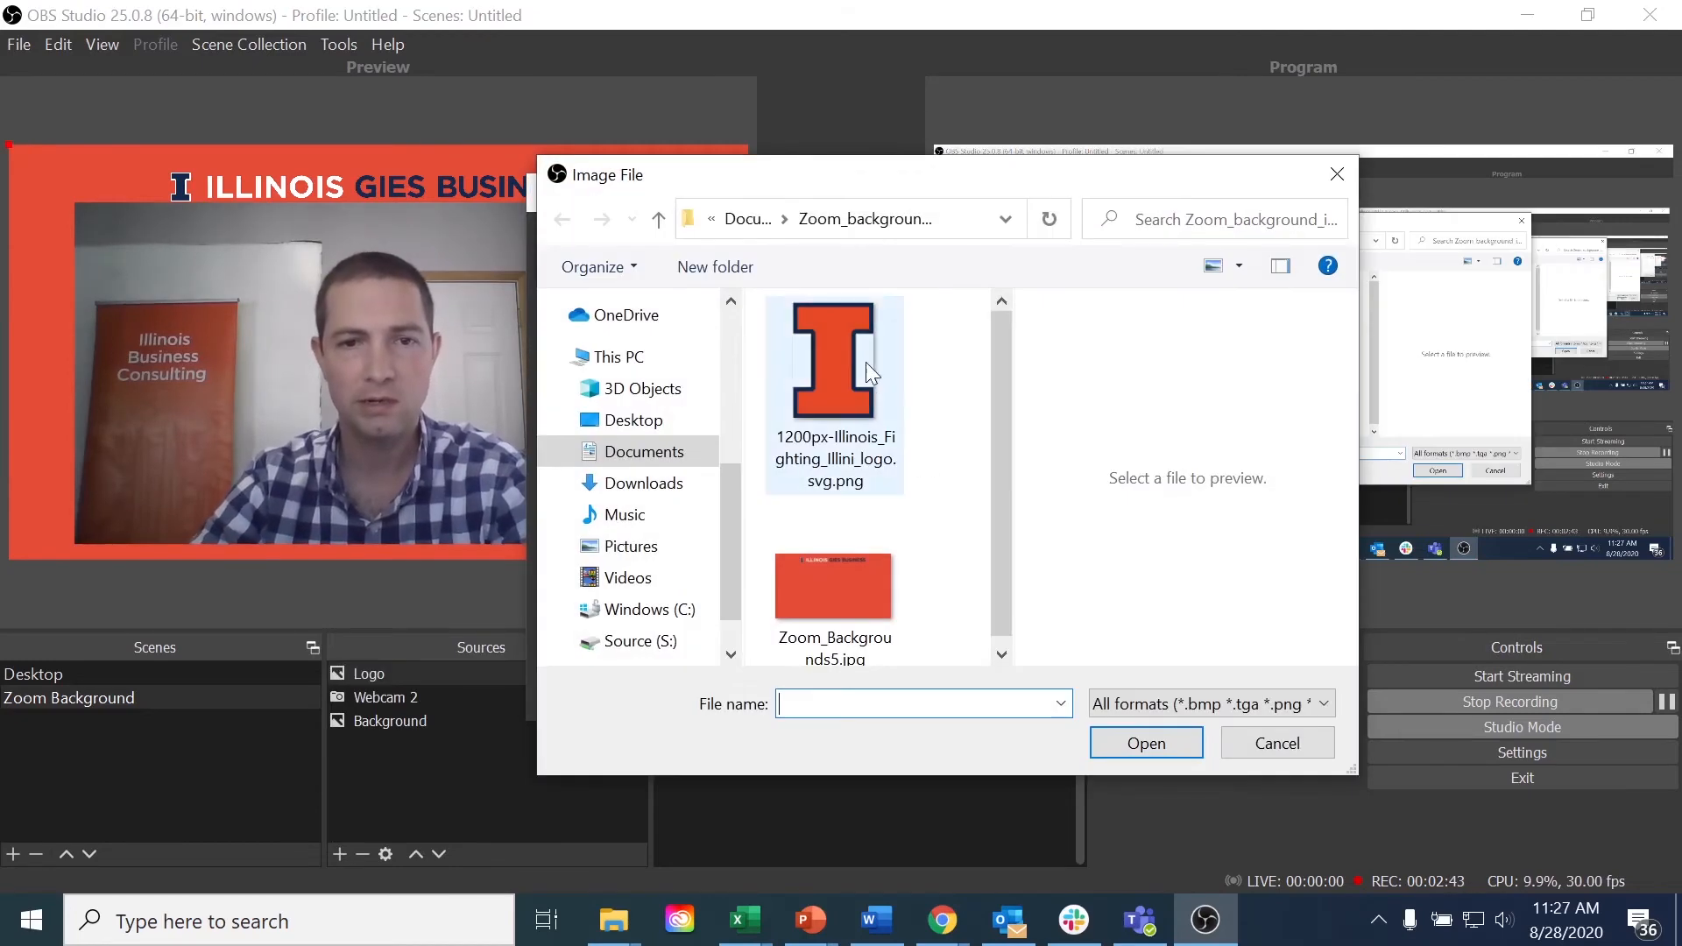
left_click(861, 359)
left_click(1157, 743)
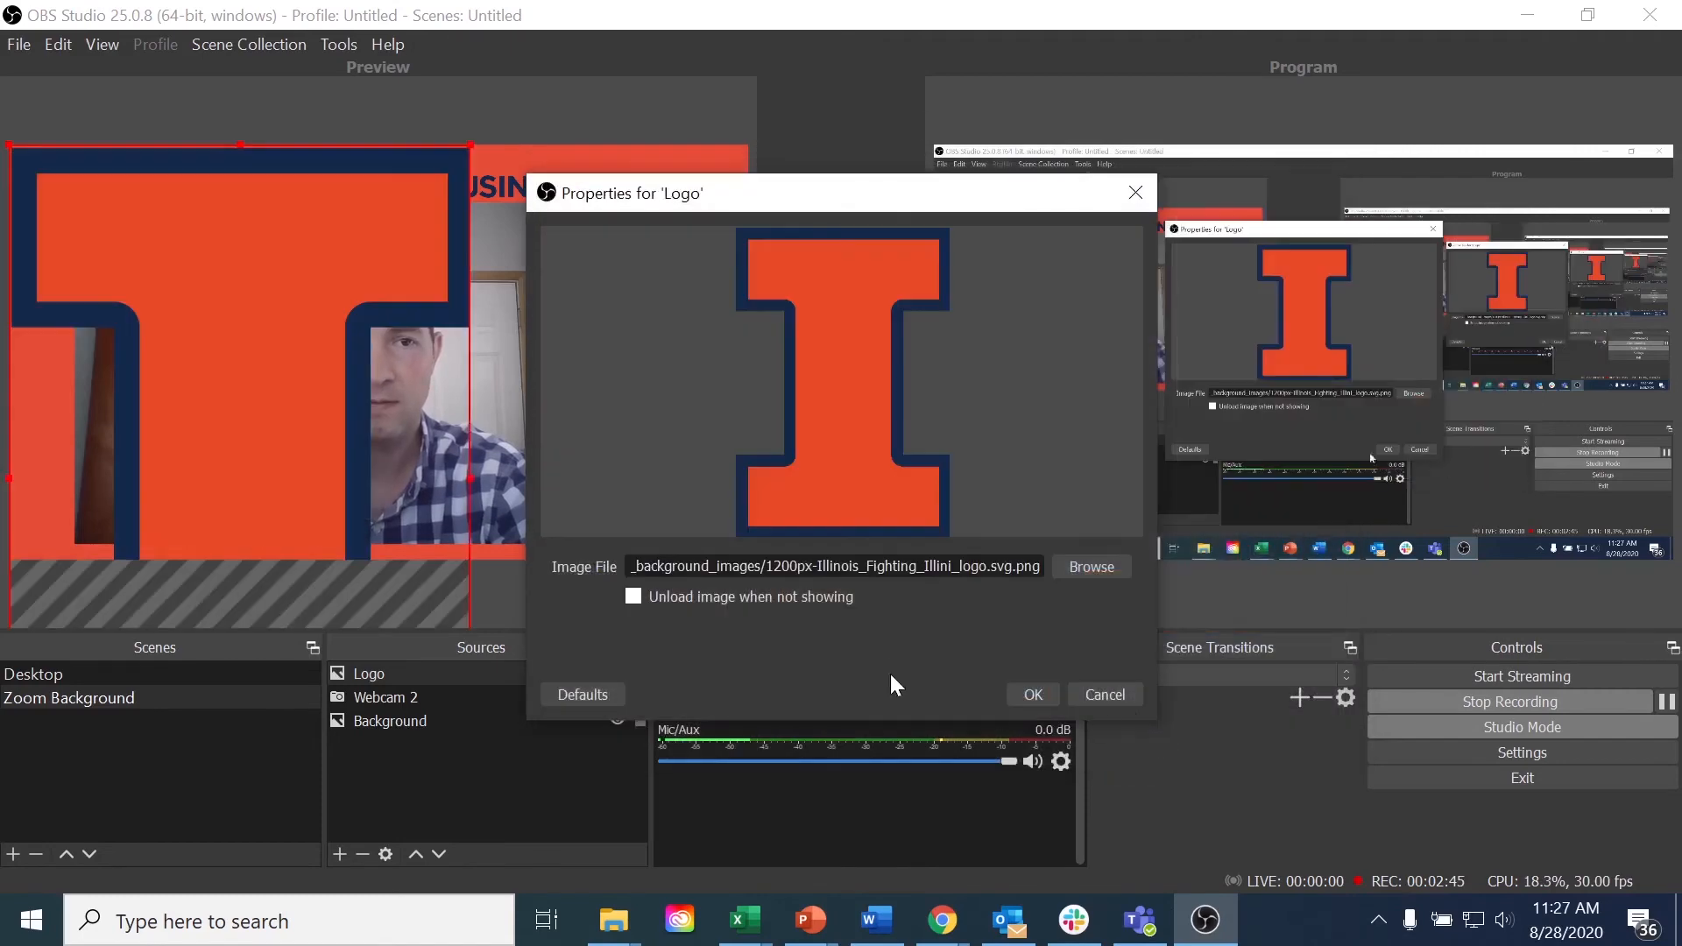
left_click(1025, 694)
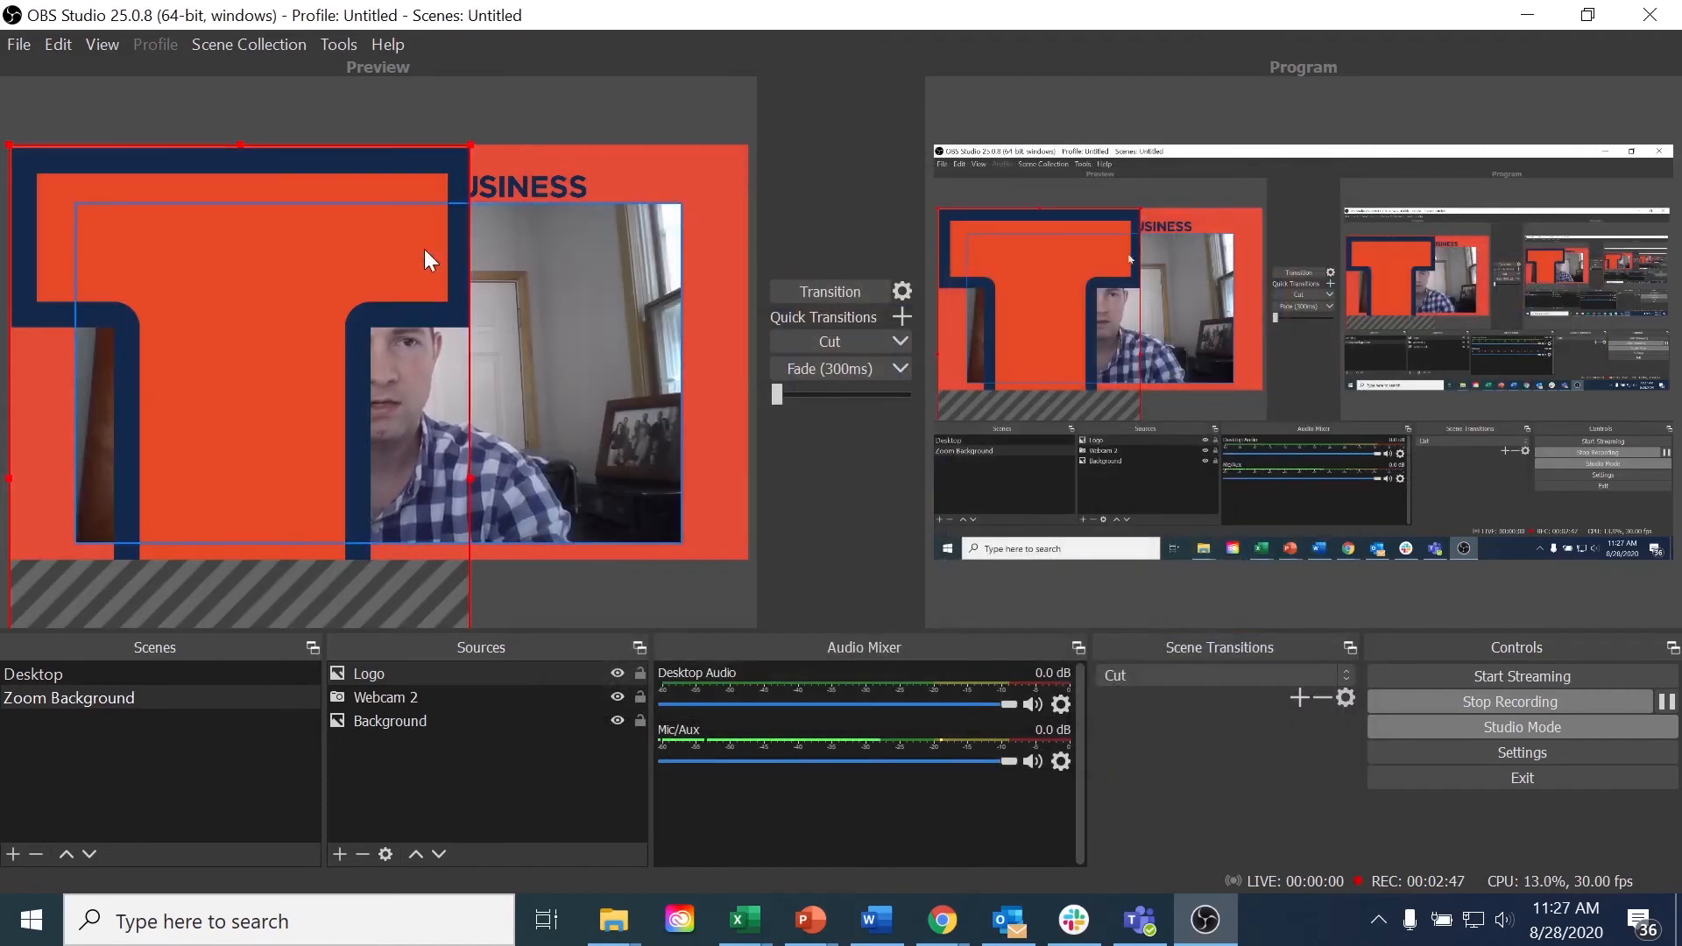
Shrink the oversized logo to a small emblem and place it in the upper-right corner of the webcam image.
left_click_drag(298, 306, 414, 376)
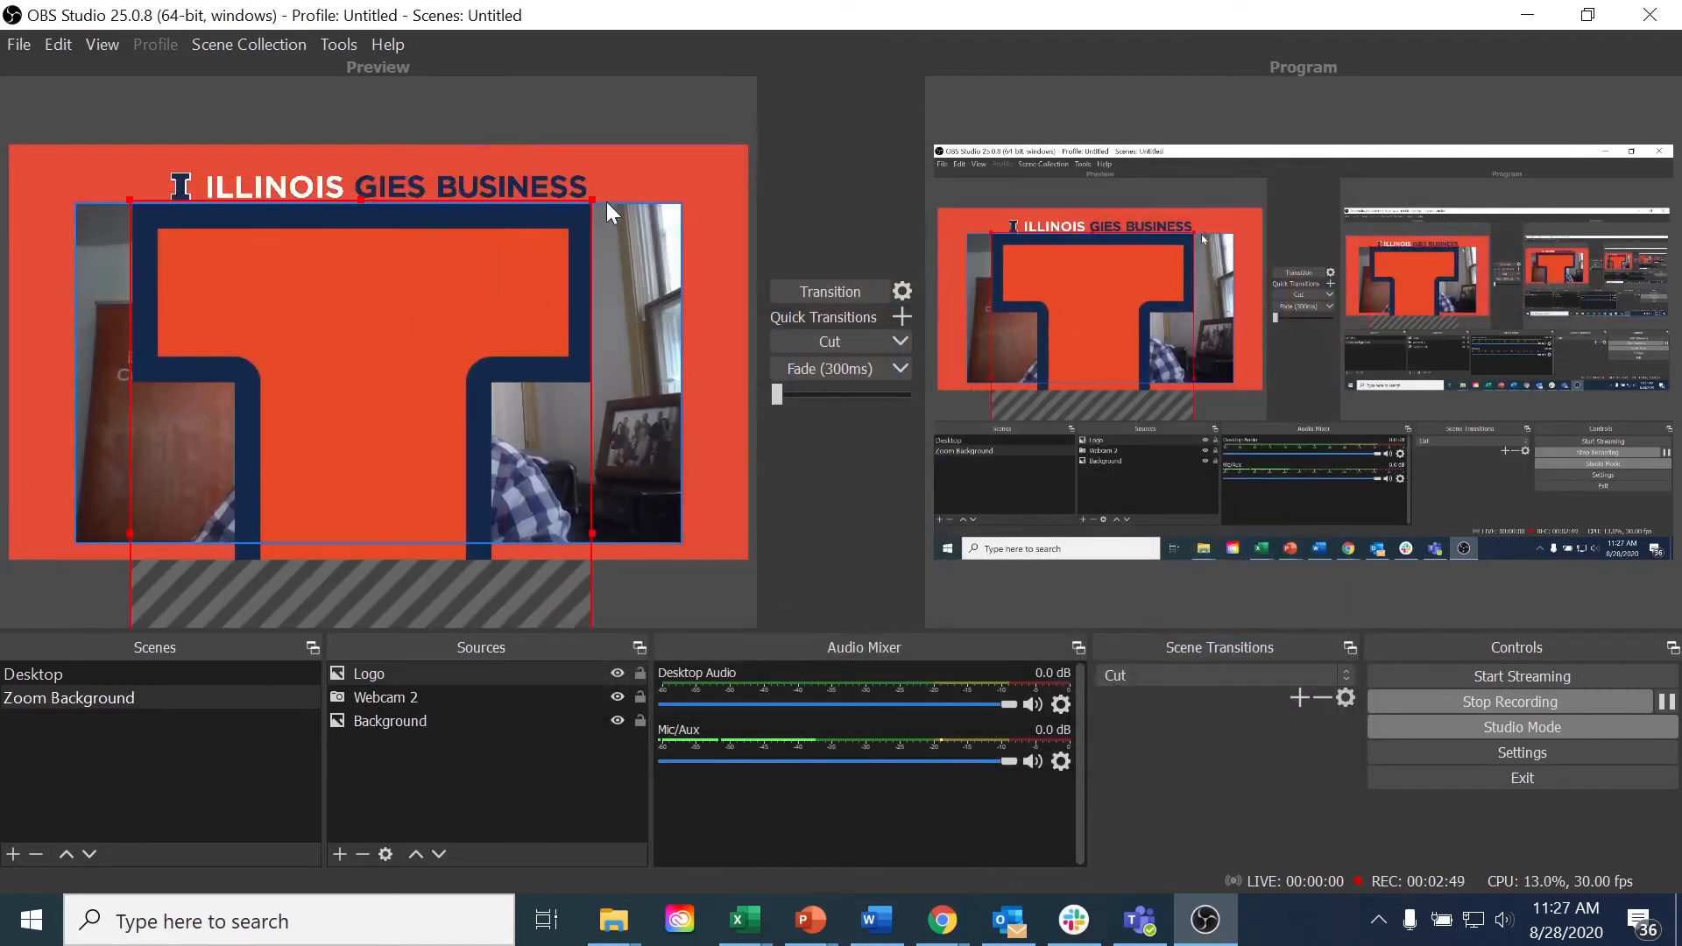
left_click_drag(592, 205, 403, 410)
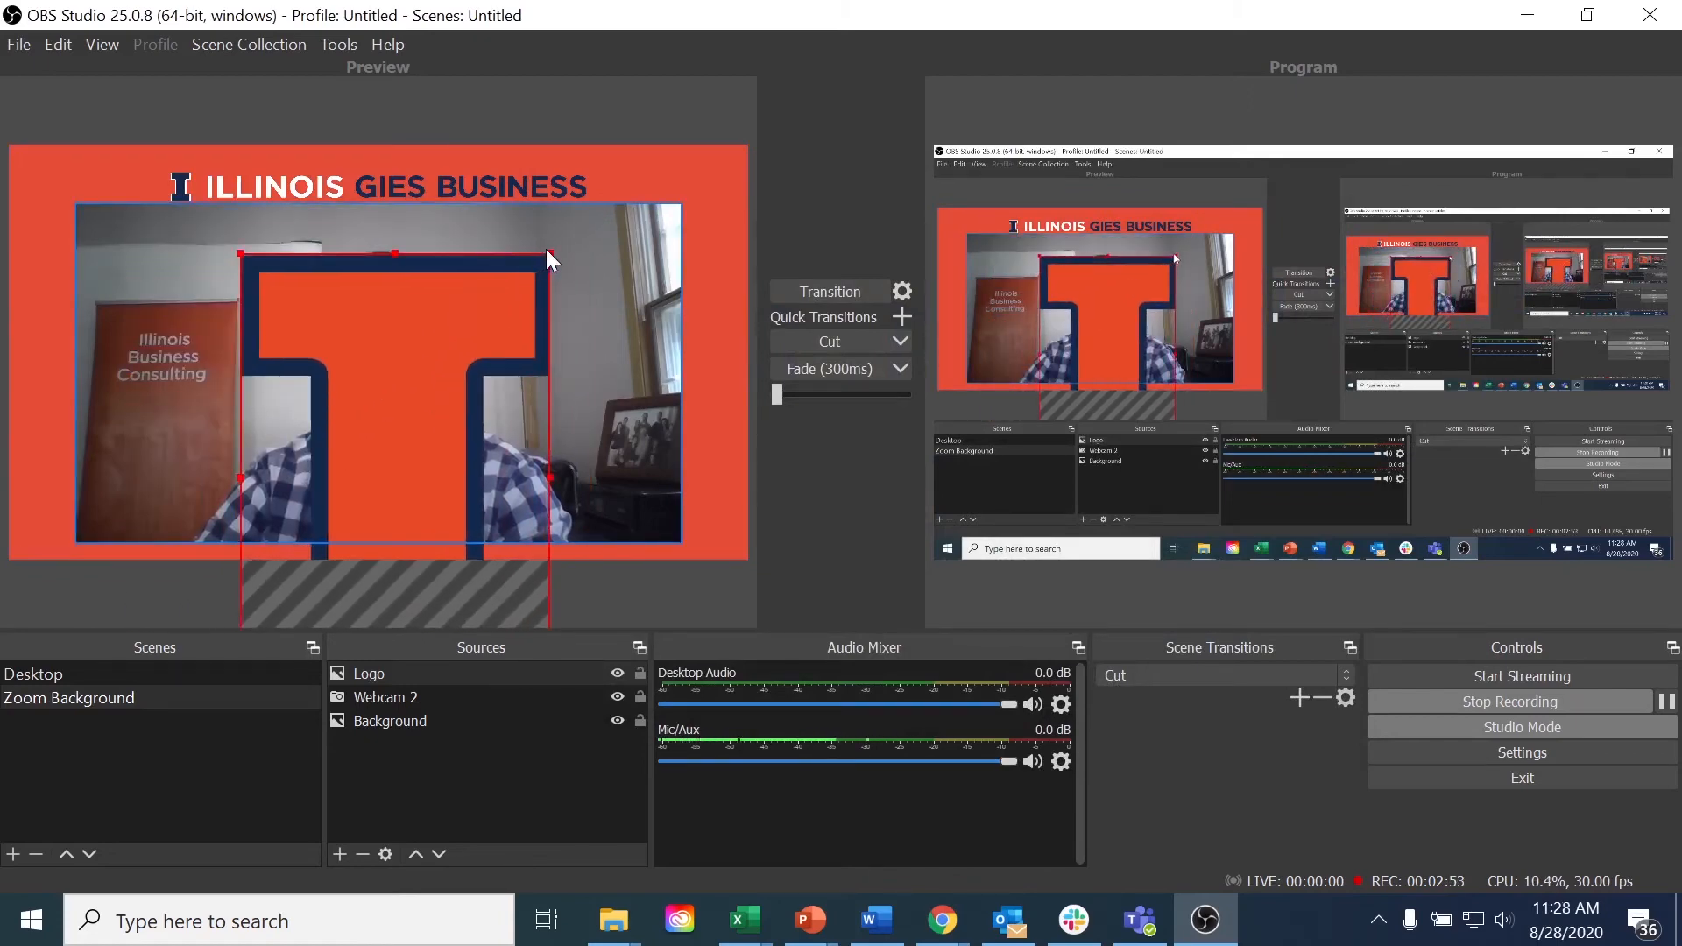
left_click_drag(547, 250, 580, 277)
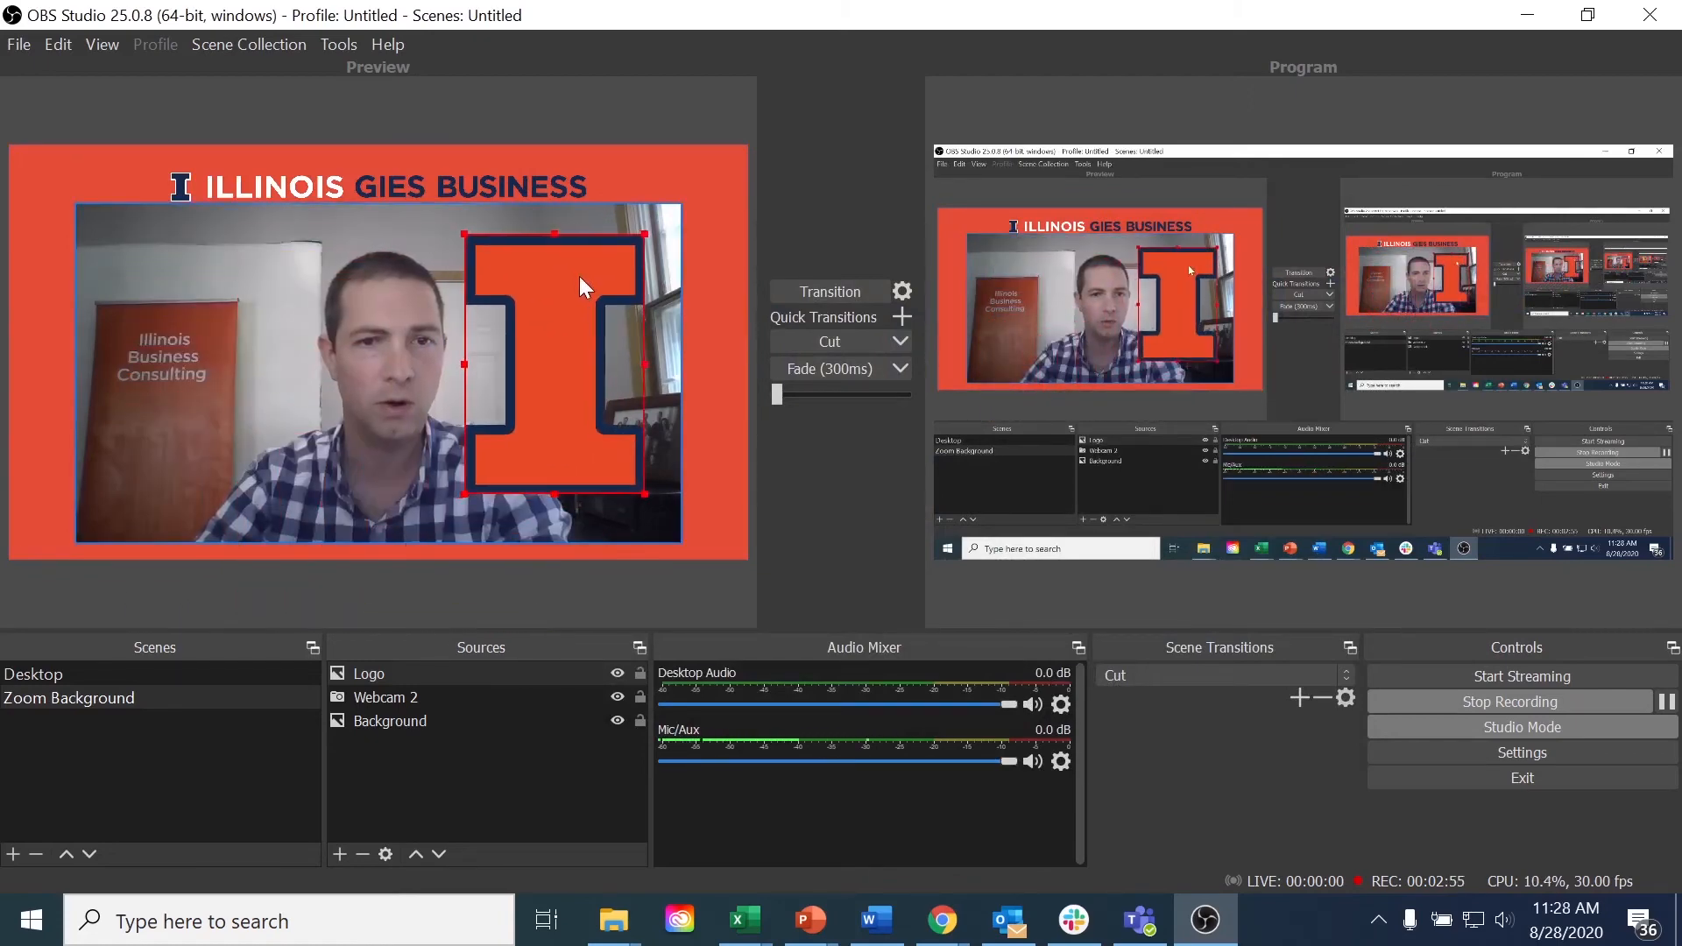
left_click_drag(465, 364, 597, 273)
left_click(613, 124)
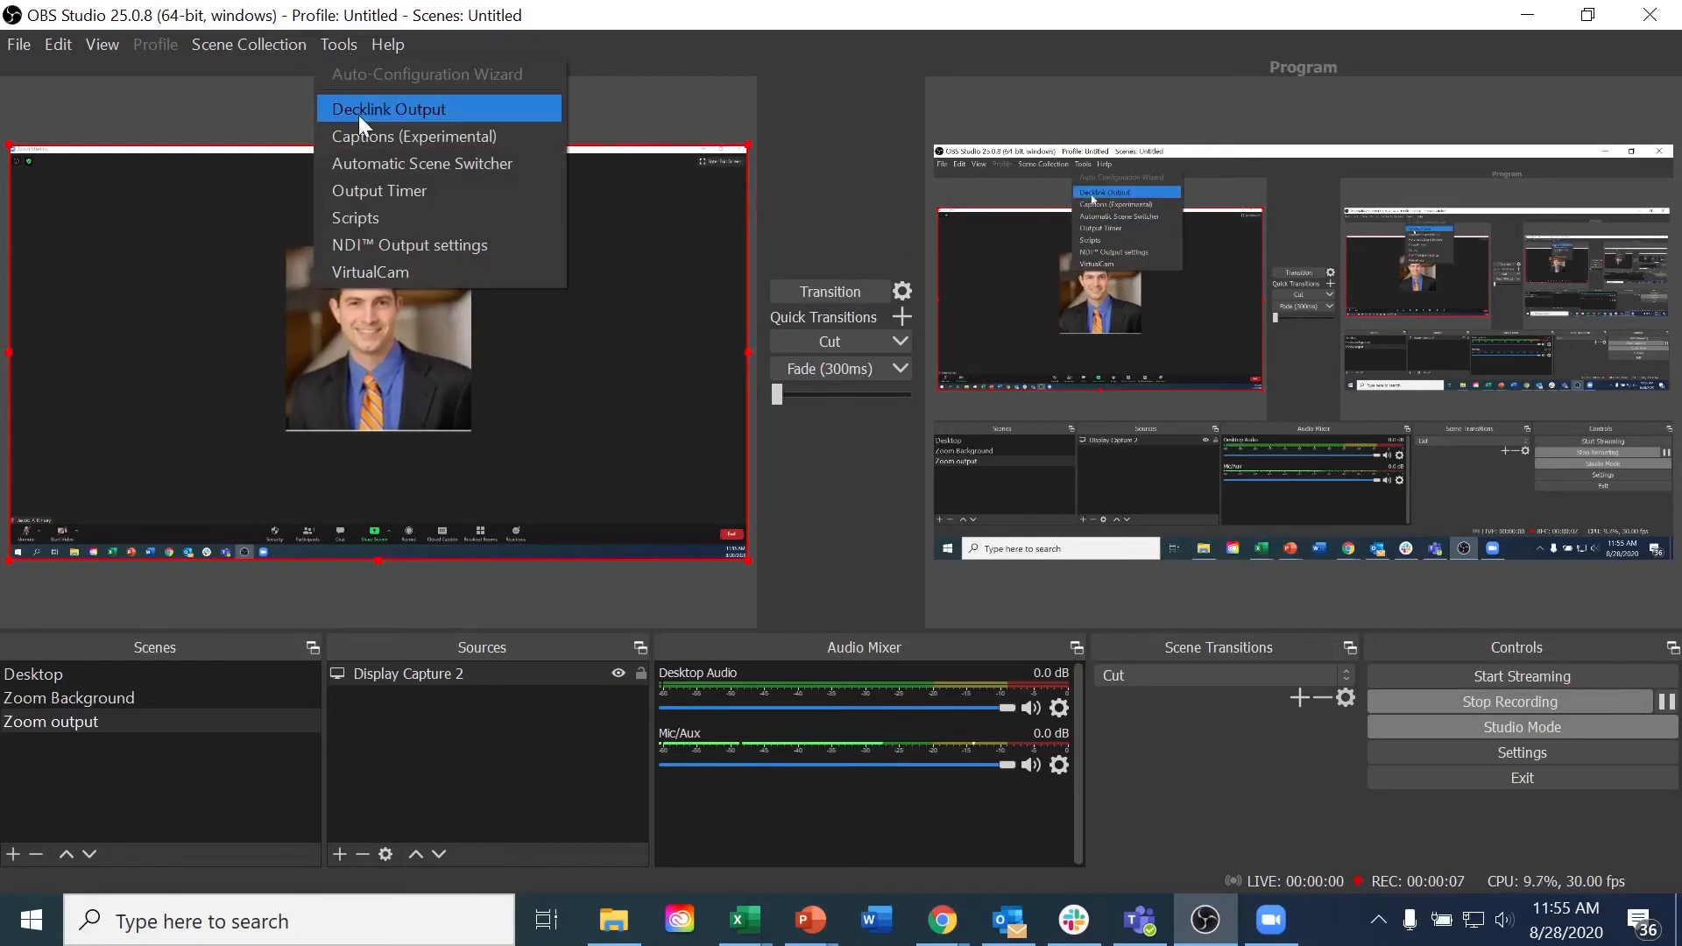
Stop and restart the VirtualCam output to the OBS-Camera target, and close its settings.
left_click(418, 275)
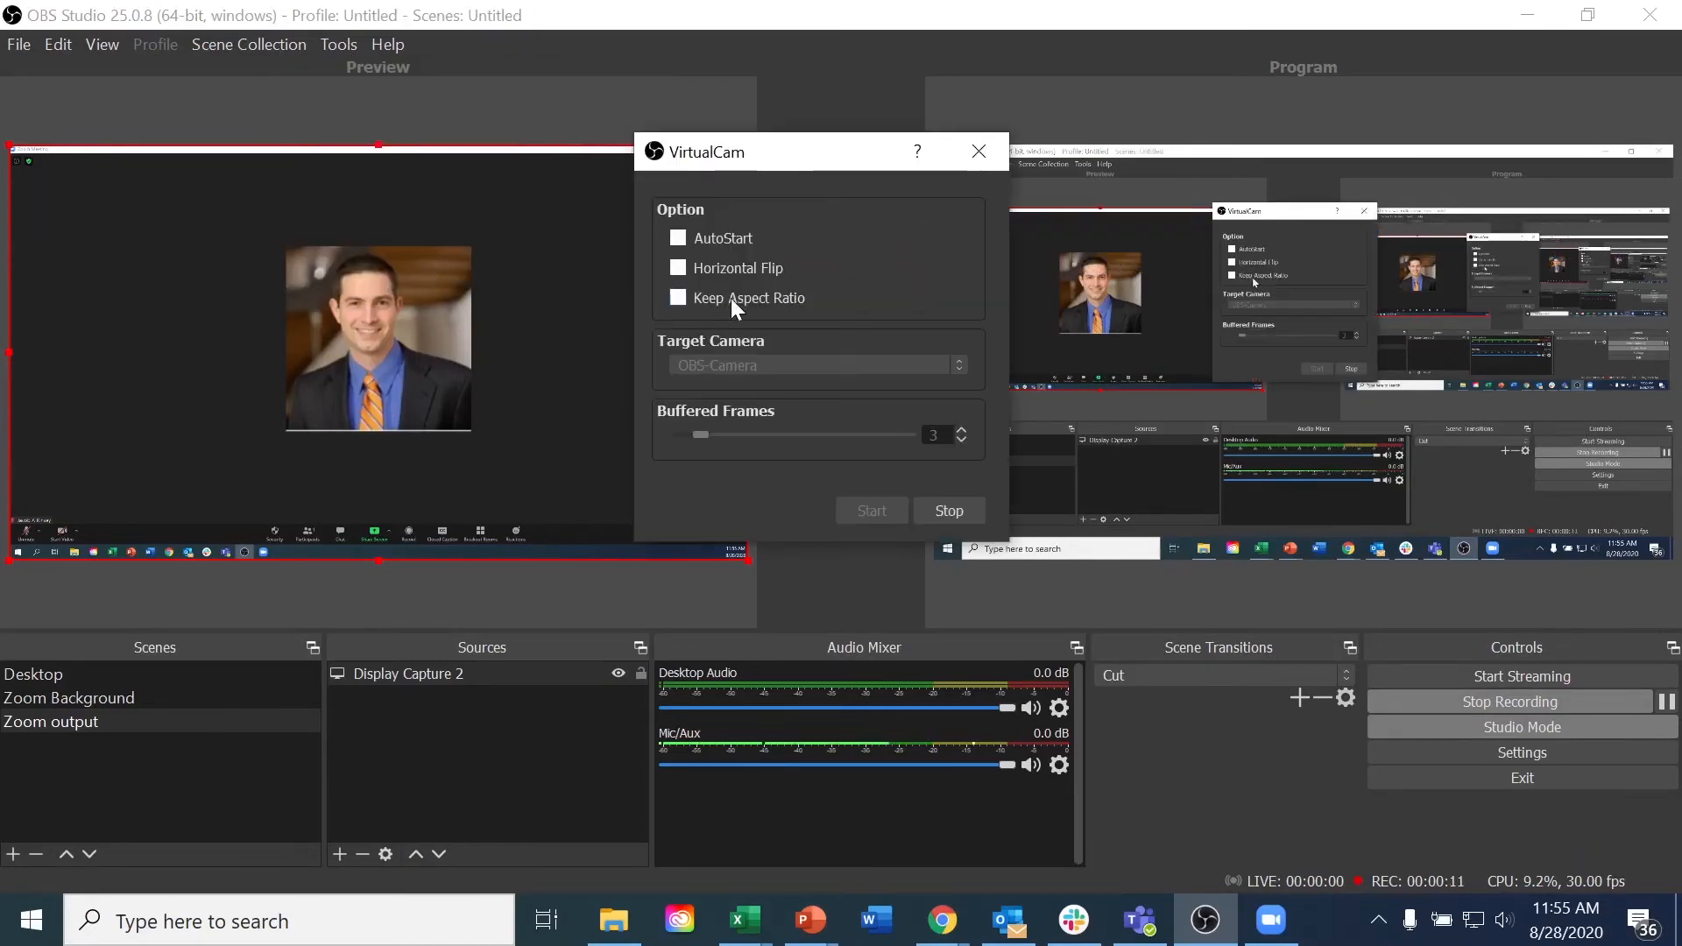
left_click(949, 508)
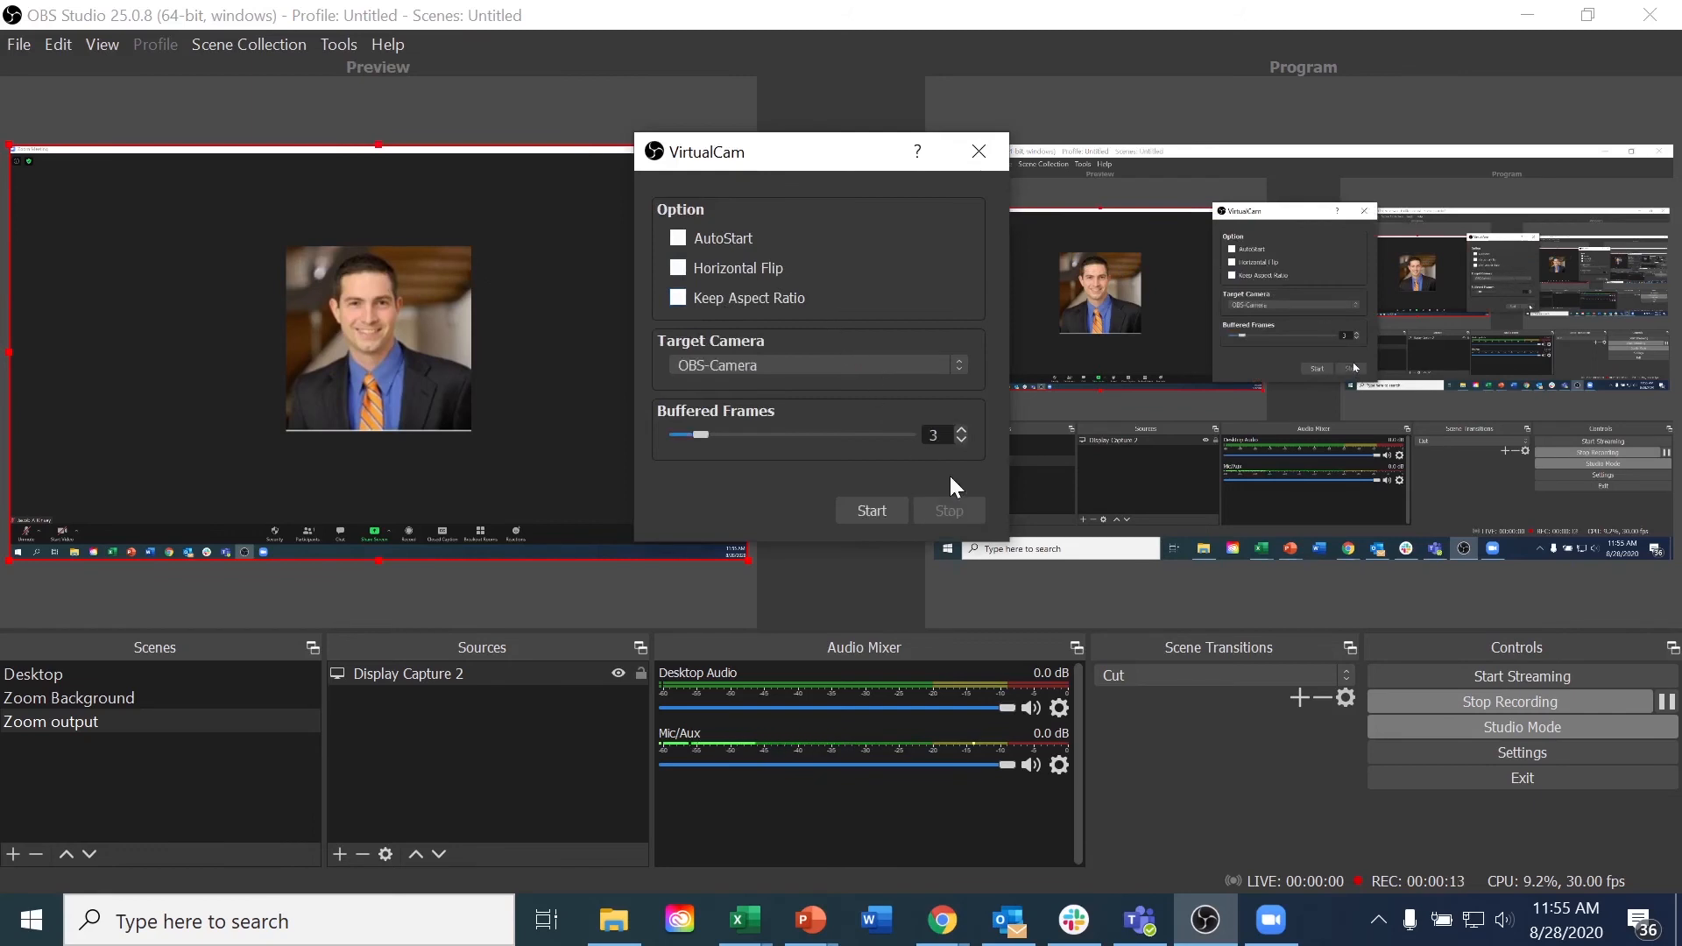
left_click(870, 513)
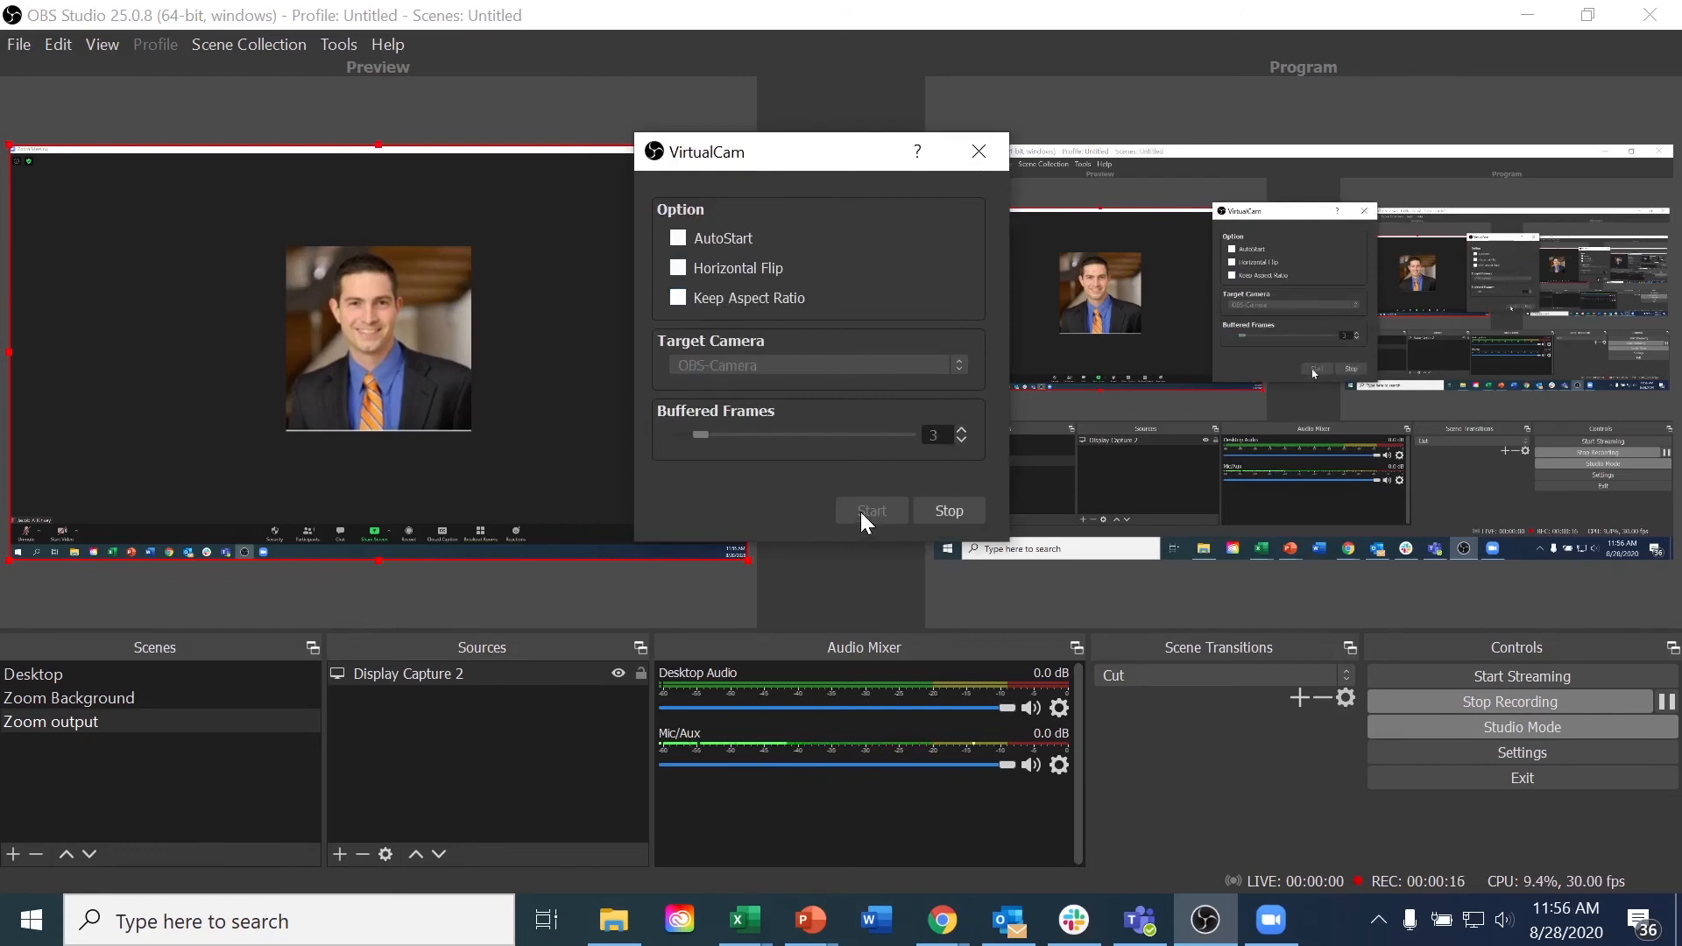
left_click(980, 156)
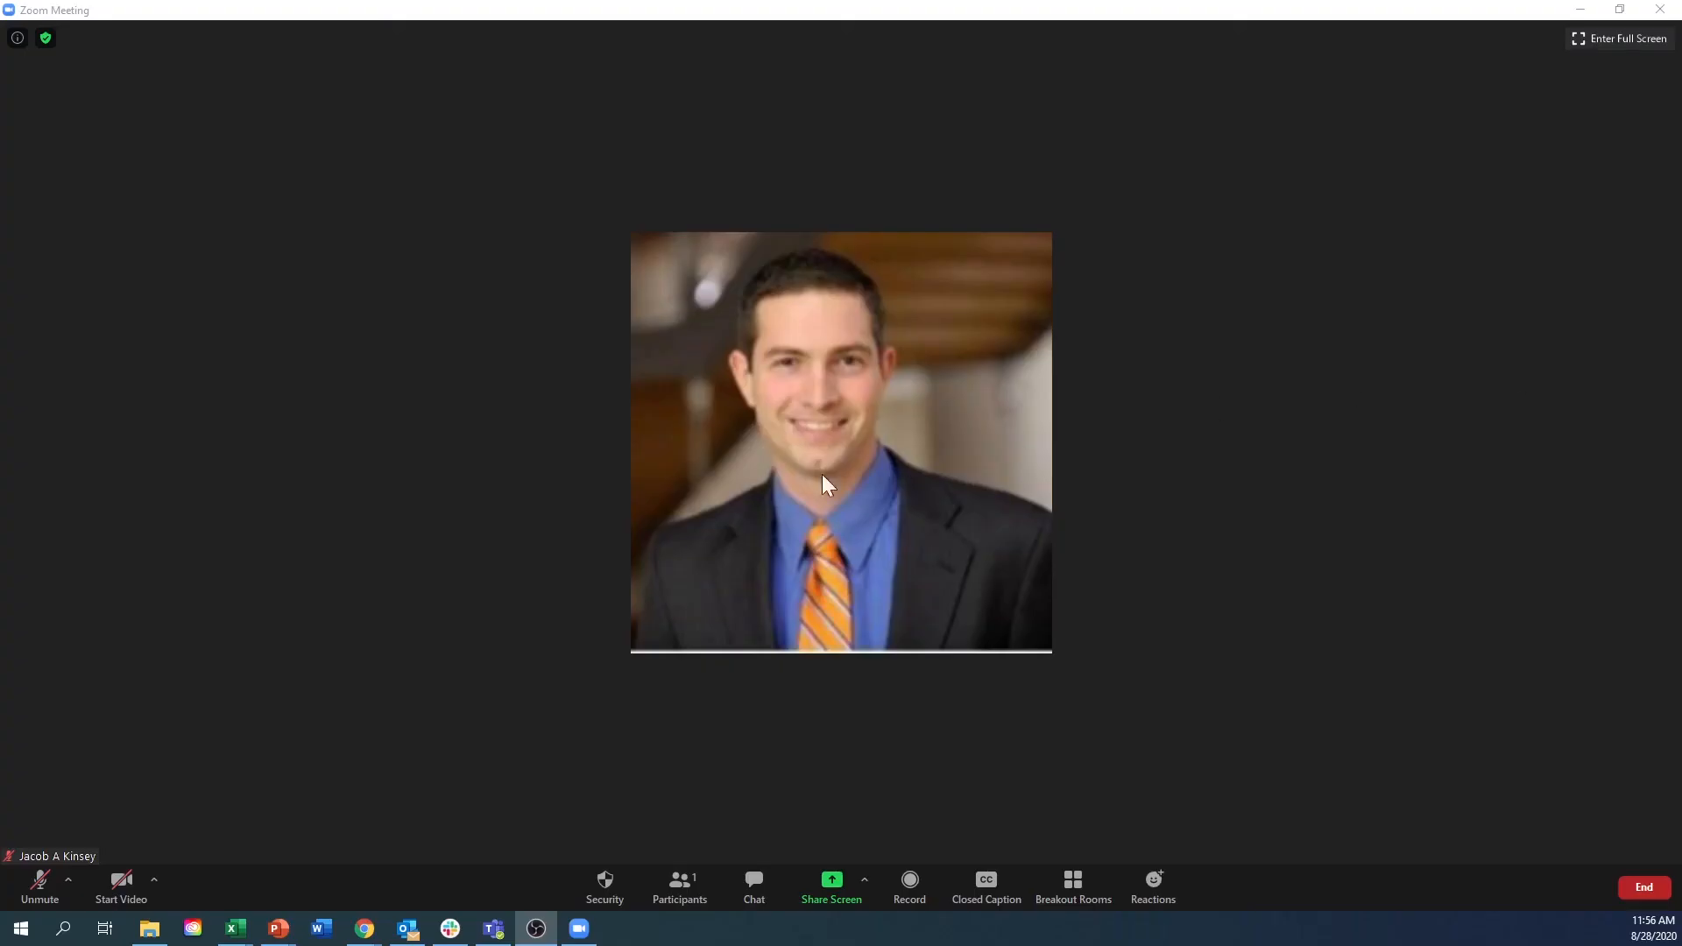
In the Zoom meeting, select OBS-Camera as the camera and start the video.
left_click(154, 887)
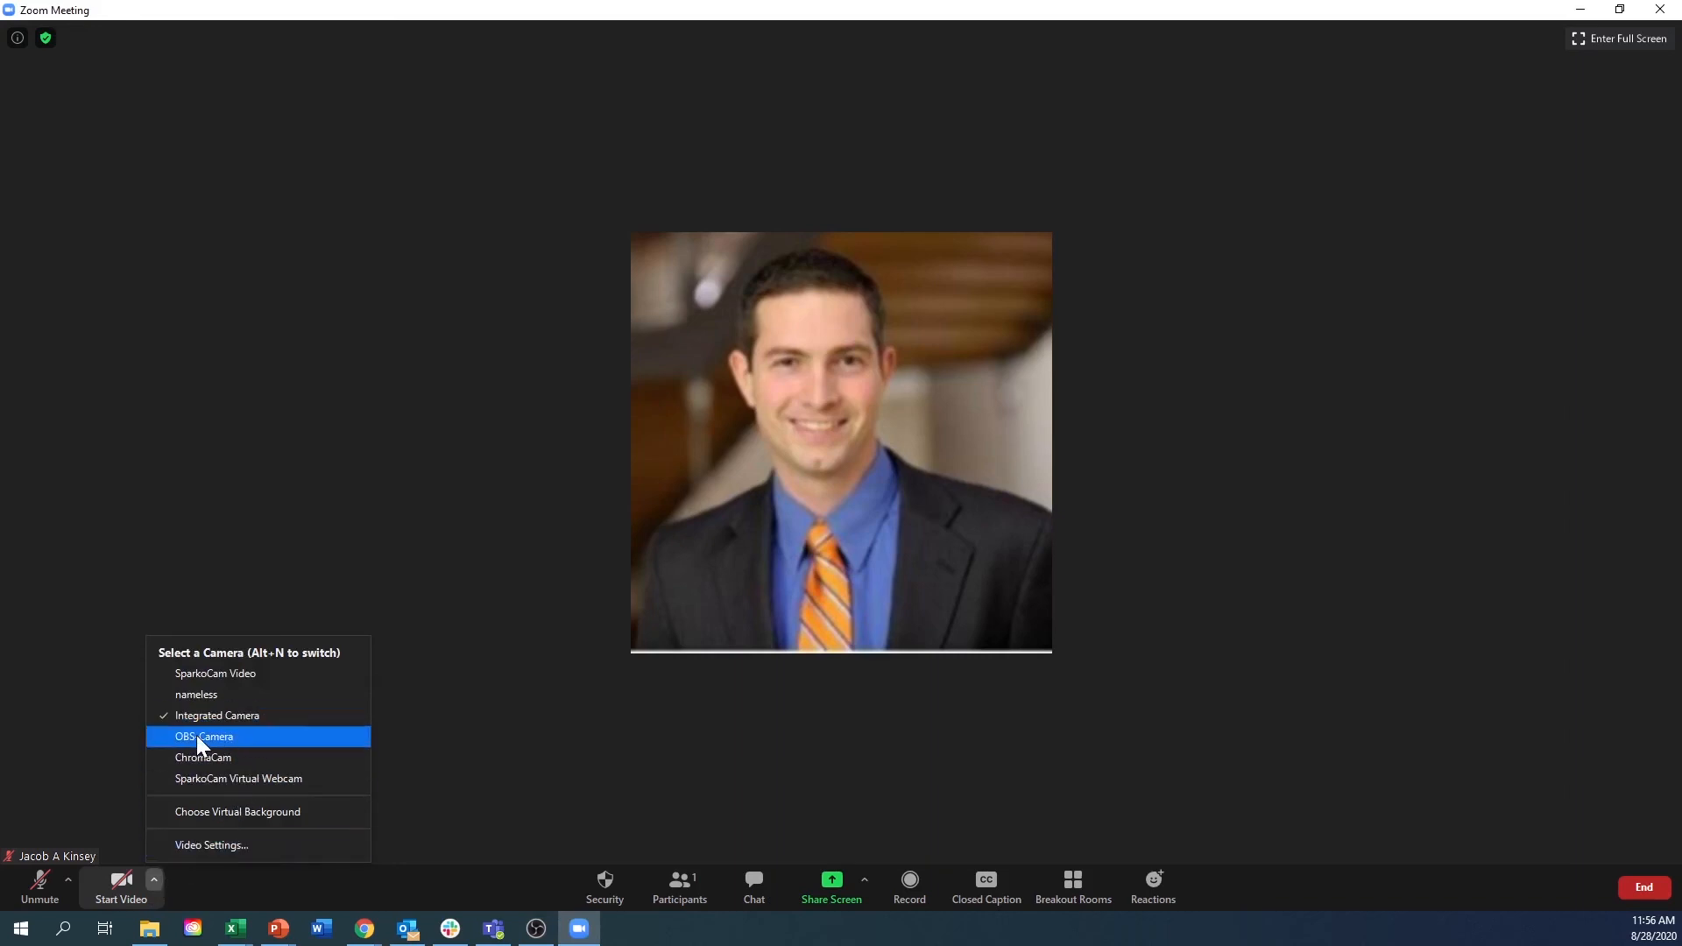
left_click(218, 744)
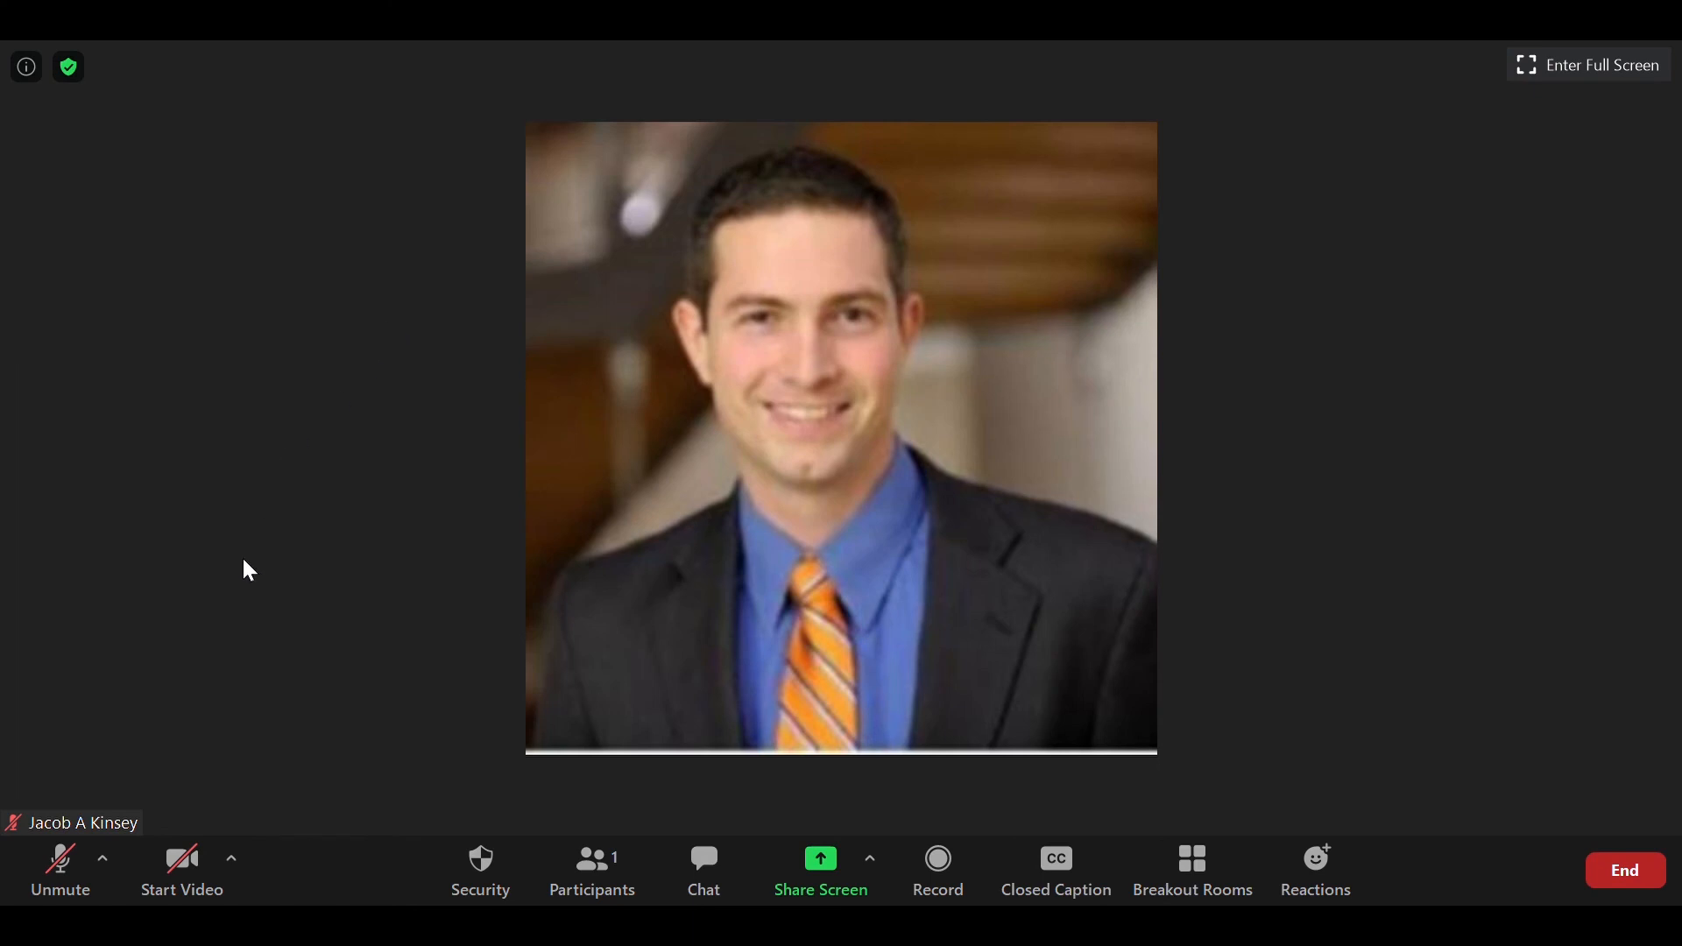
left_click(186, 872)
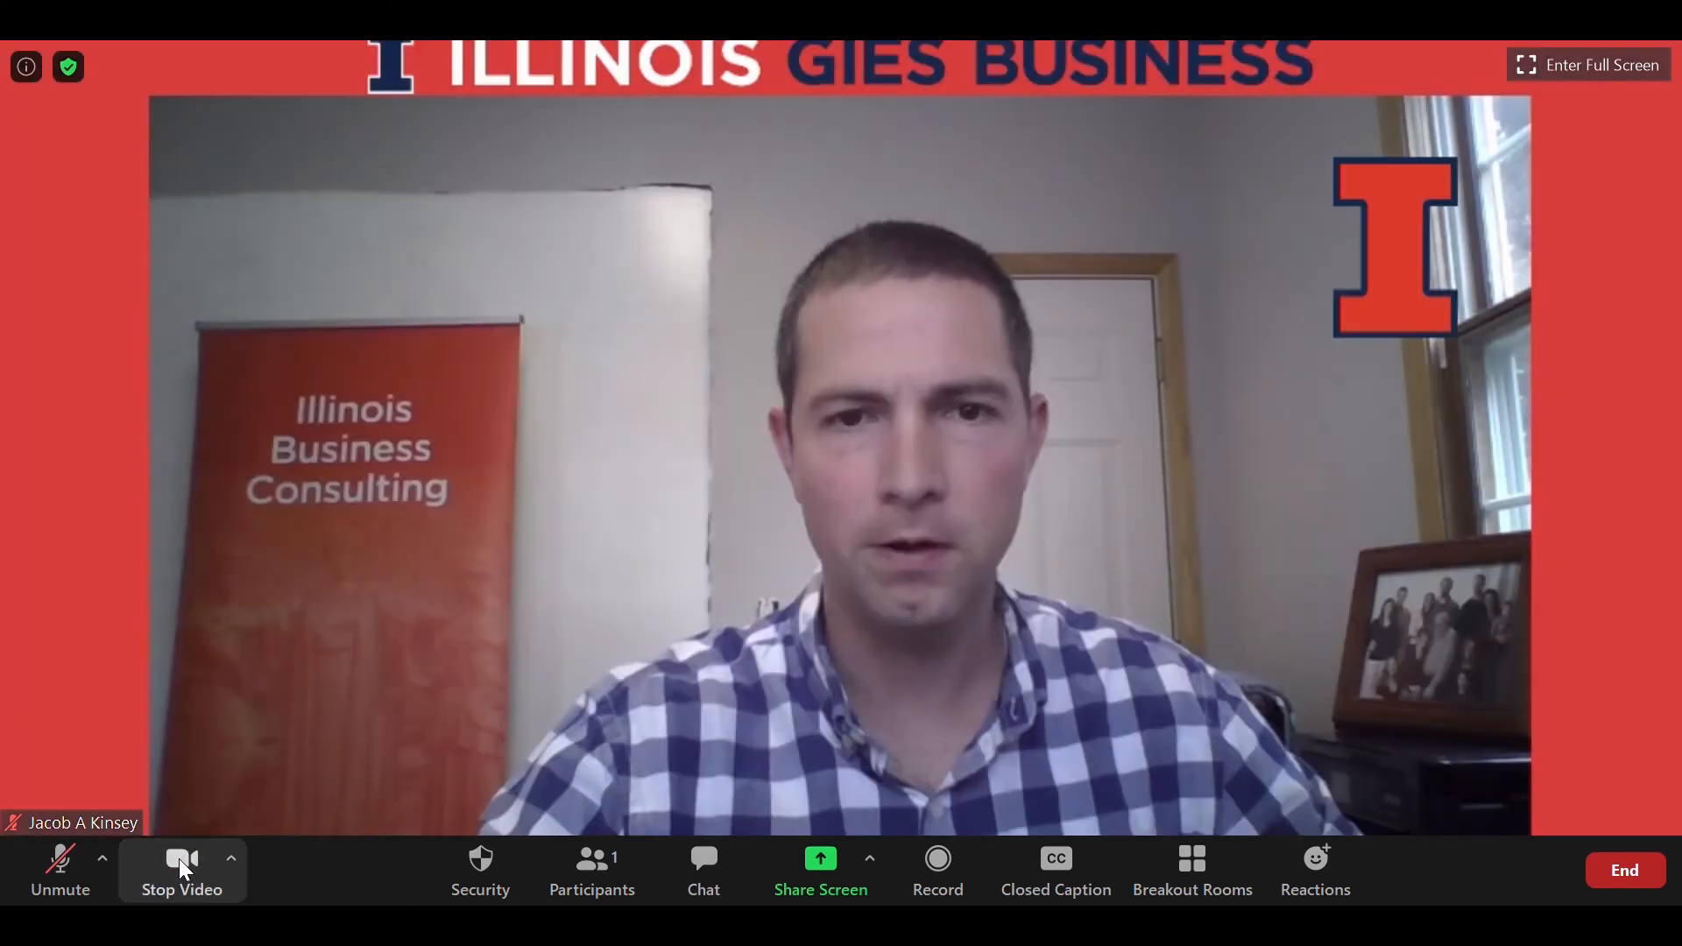